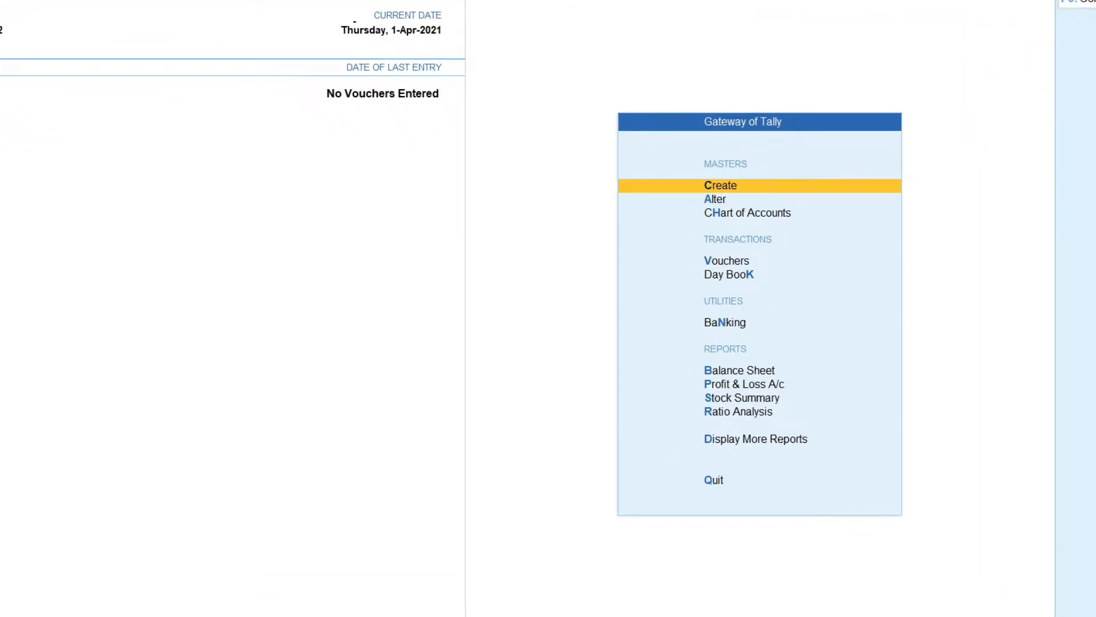
Step: From Gateway of Tally, choose Create, then Ledger, to get a blank ledger form
key(Return)
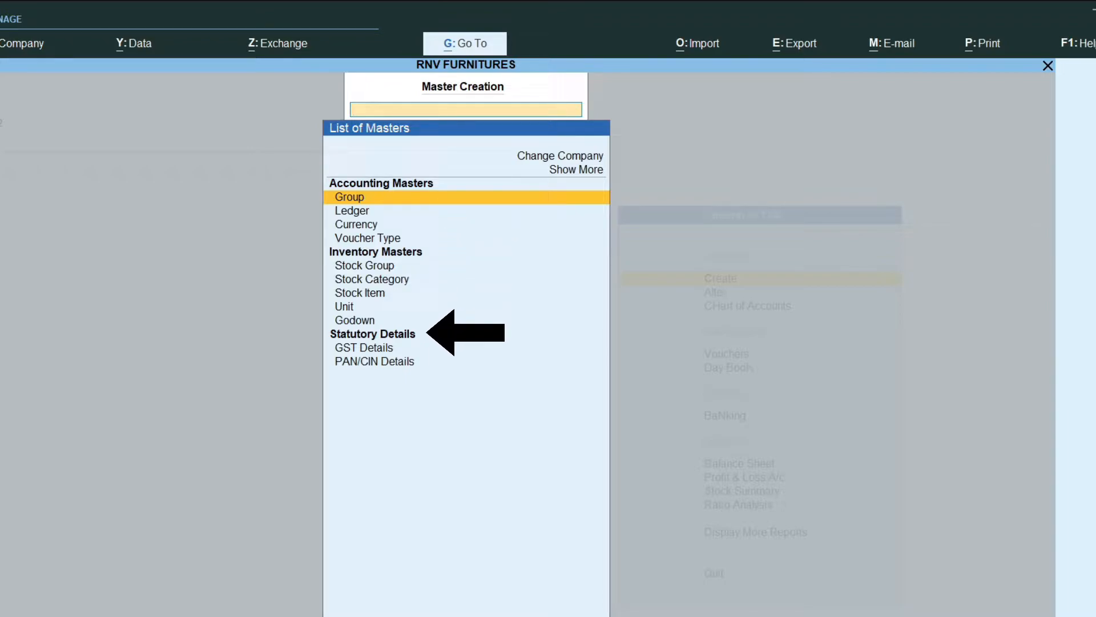
key(Down)
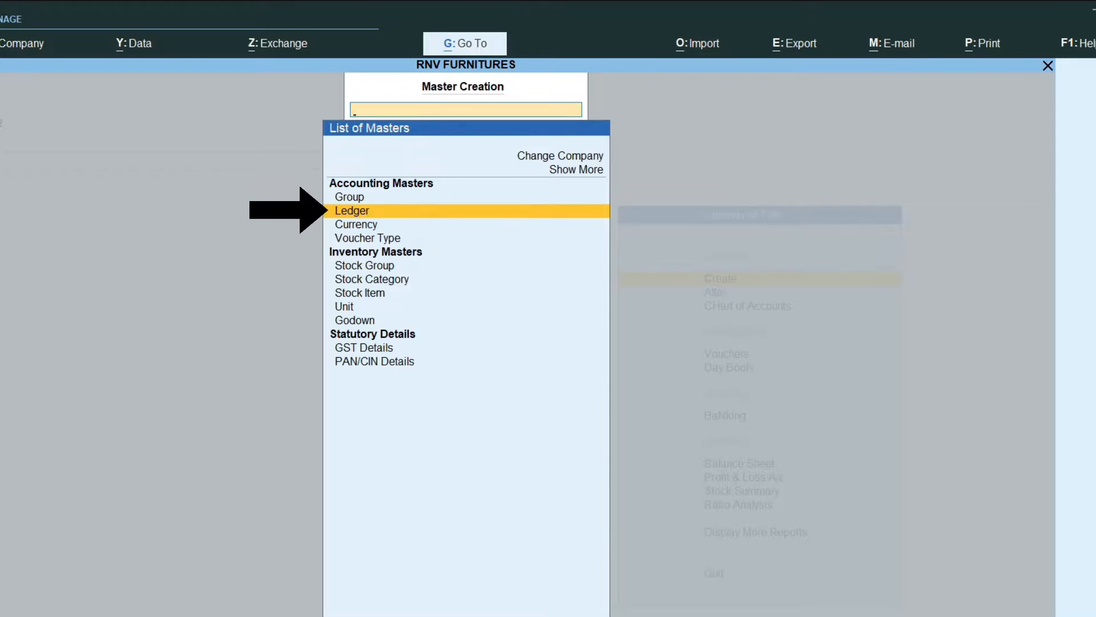
key(Return)
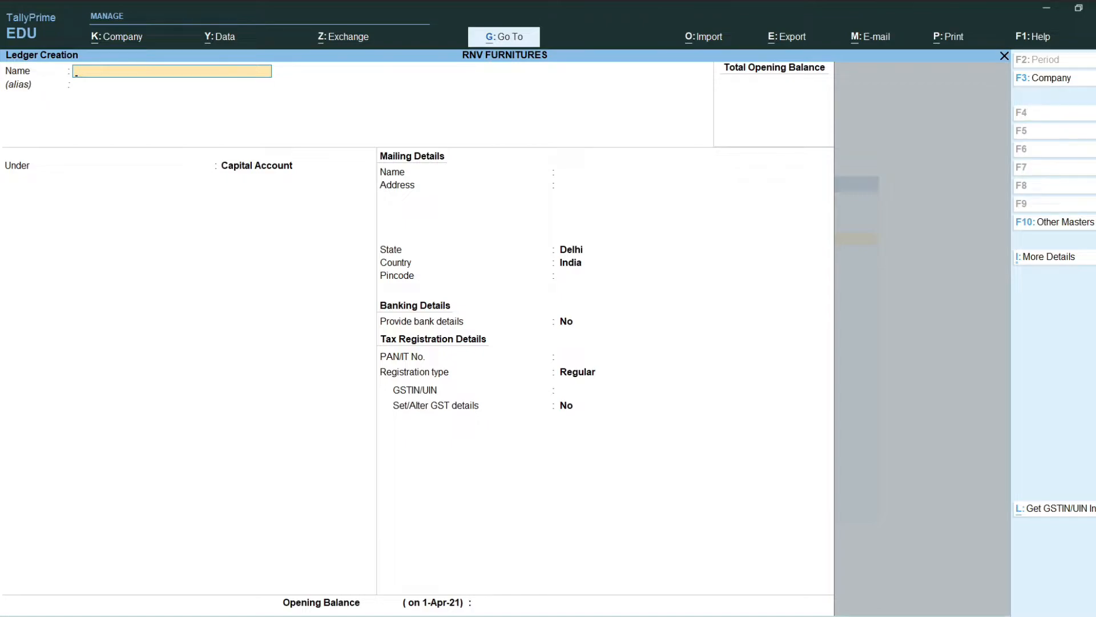
Step: Create the CAPITAL A/C ledger under the Capital Account group and save it
text(CAPITAL A/C)
key(Return)
key(Return)
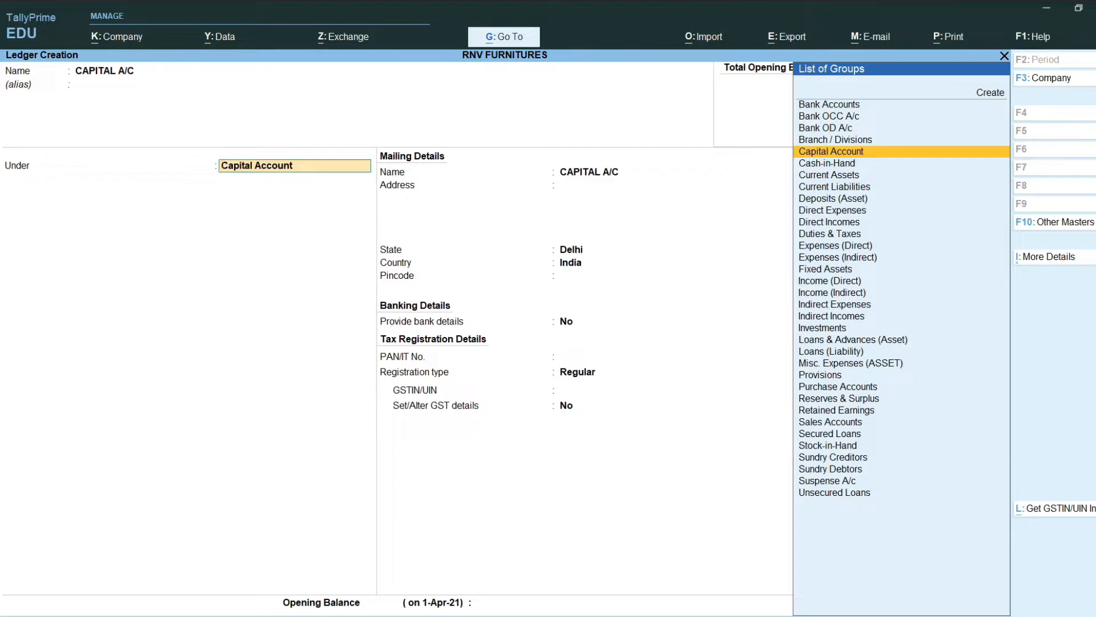
key(Return)
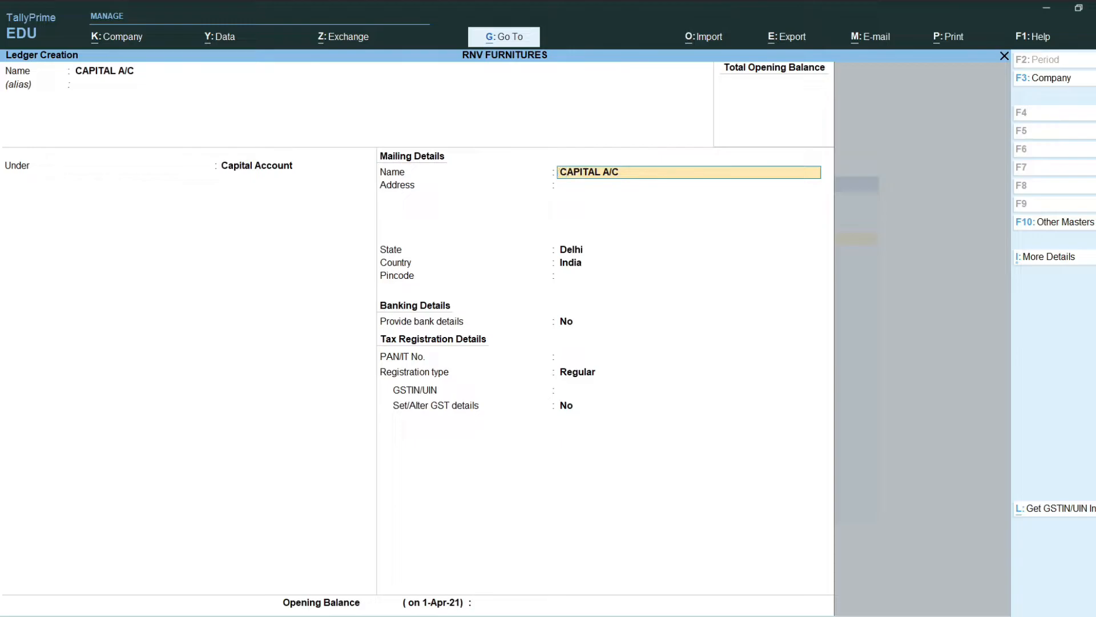
key(Return)
key(Return)
key(Return)
key(Return)
key(Return)
key(Return)
key(Return)
key(Return)
key(Return)
key(Return)
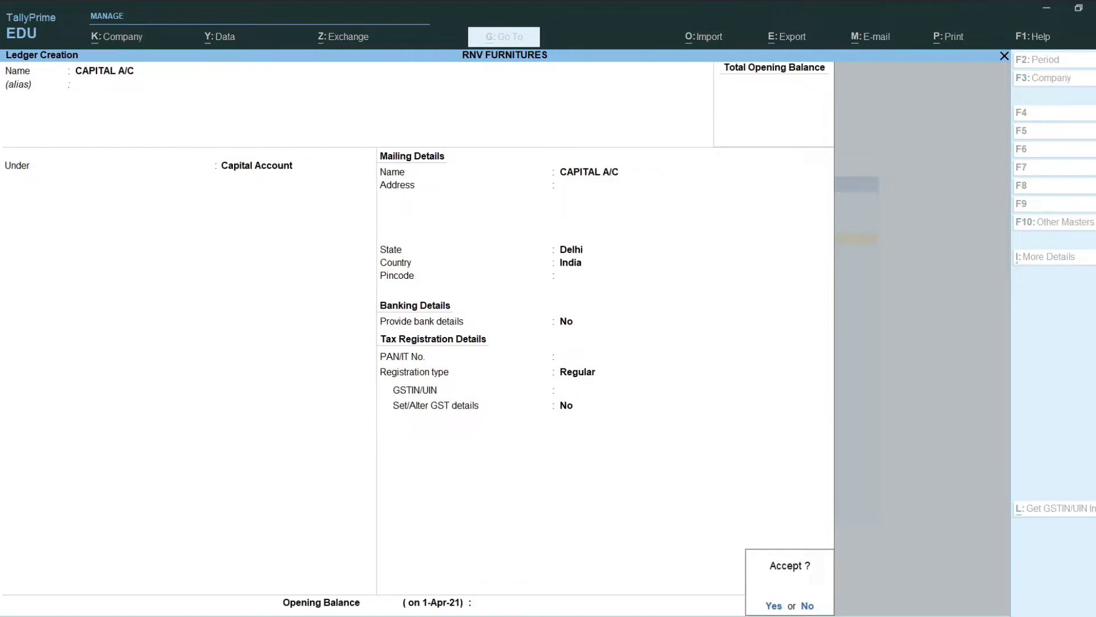
key(Return)
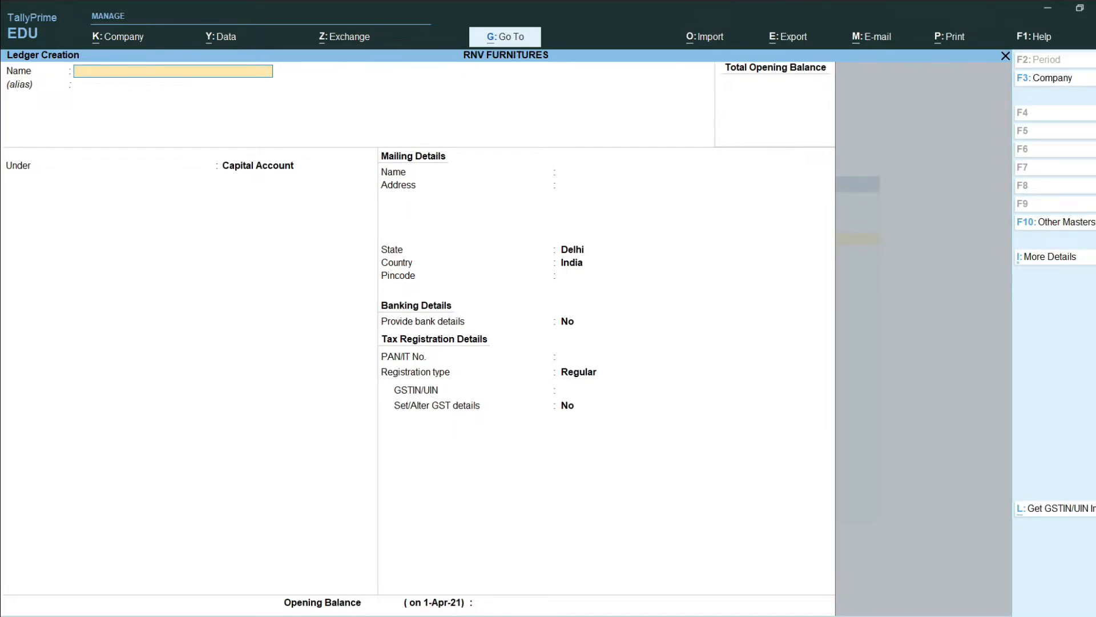
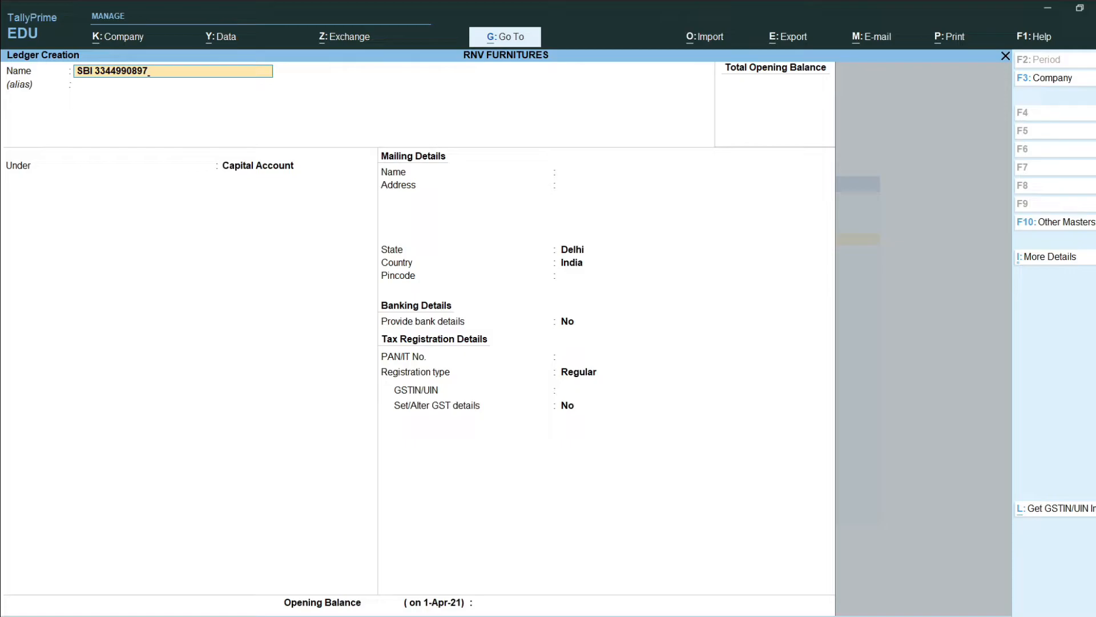
Step: Name the new ledger SBI with its account number, correcting a mistyped name
key(Return)
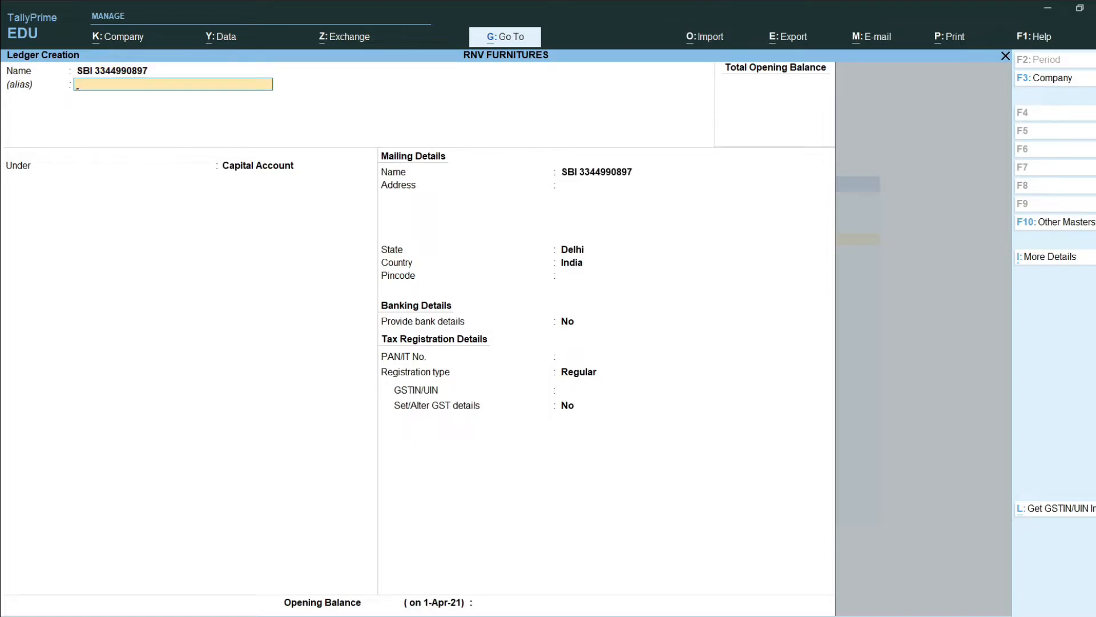
Step: Place the SBI ledger under the Bank Accounts group
key(Return)
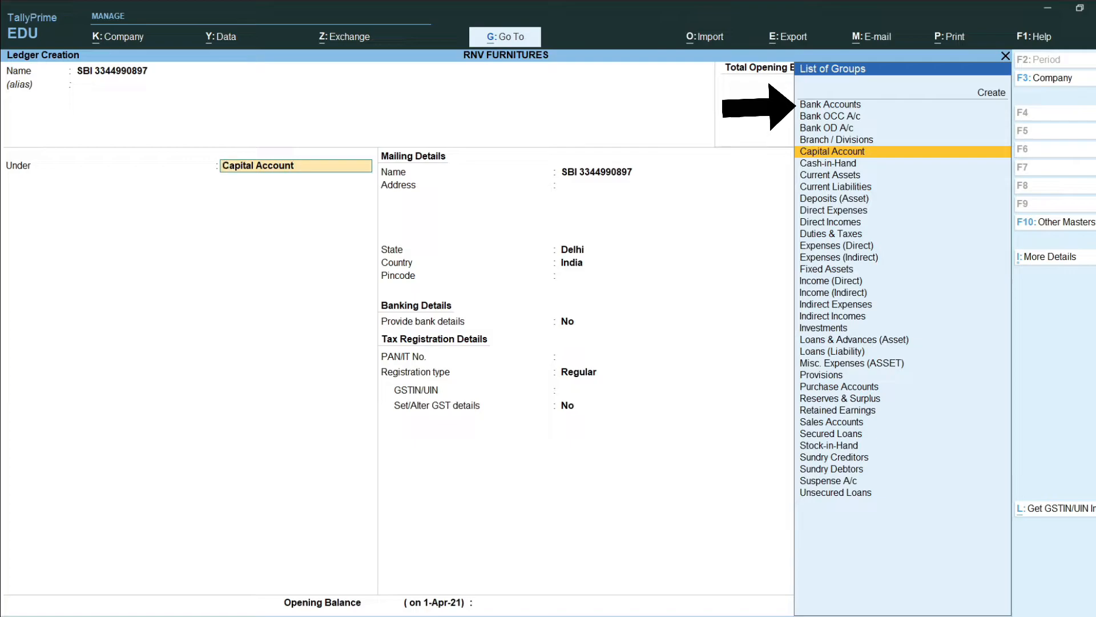
key(Up)
key(Up)
key(Up)
key(Up)
key(Down)
key(Up)
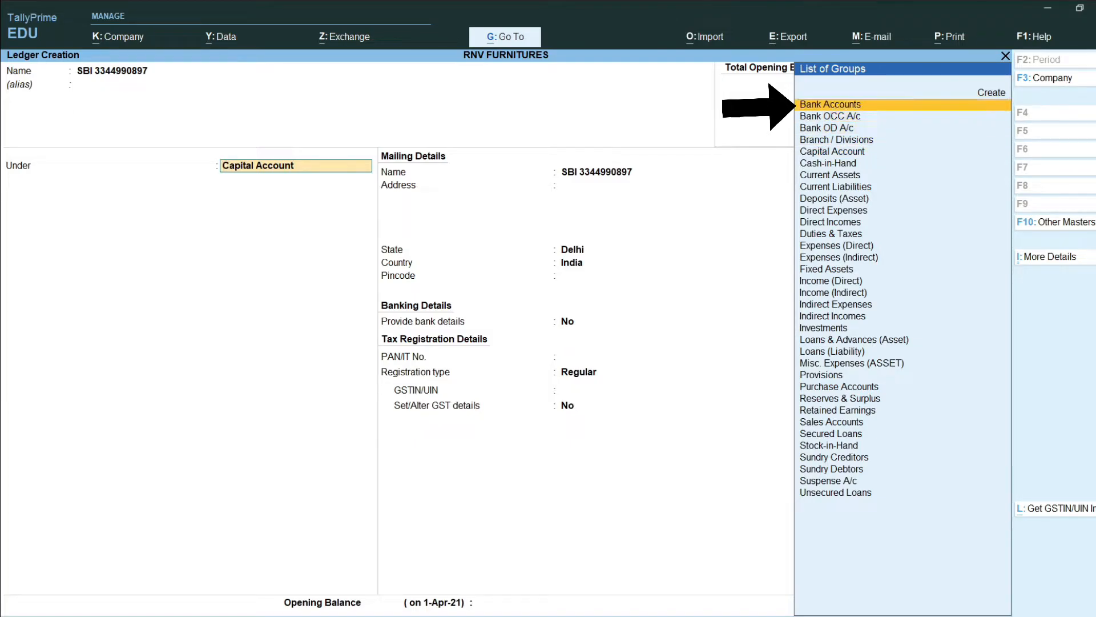
key(Down)
key(Down)
key(Down)
key(Down)
text(BANK)
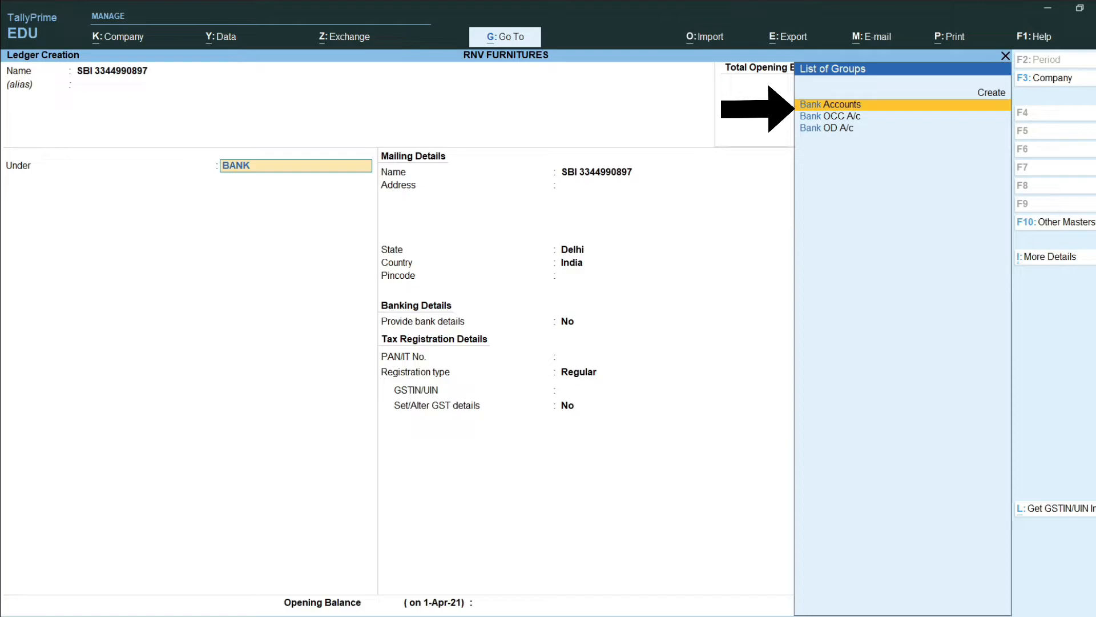
key(Return)
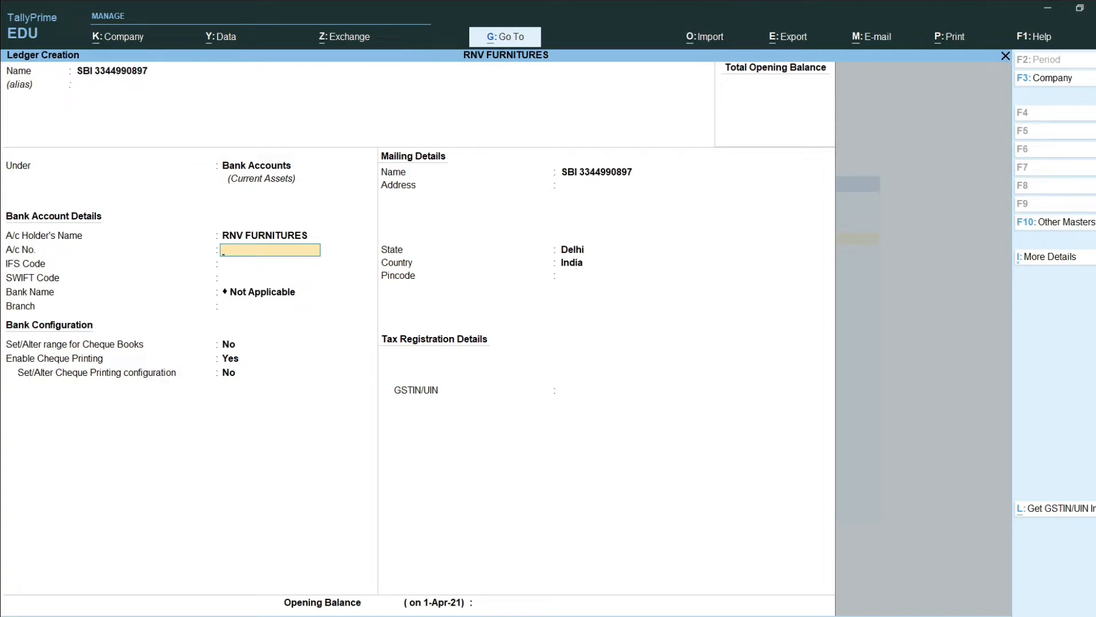
Step: Enter the bank account number, IFS Code SBIN000387 and branch NEW DELHI
key(Return)
text(SBIN000387)
key(Return)
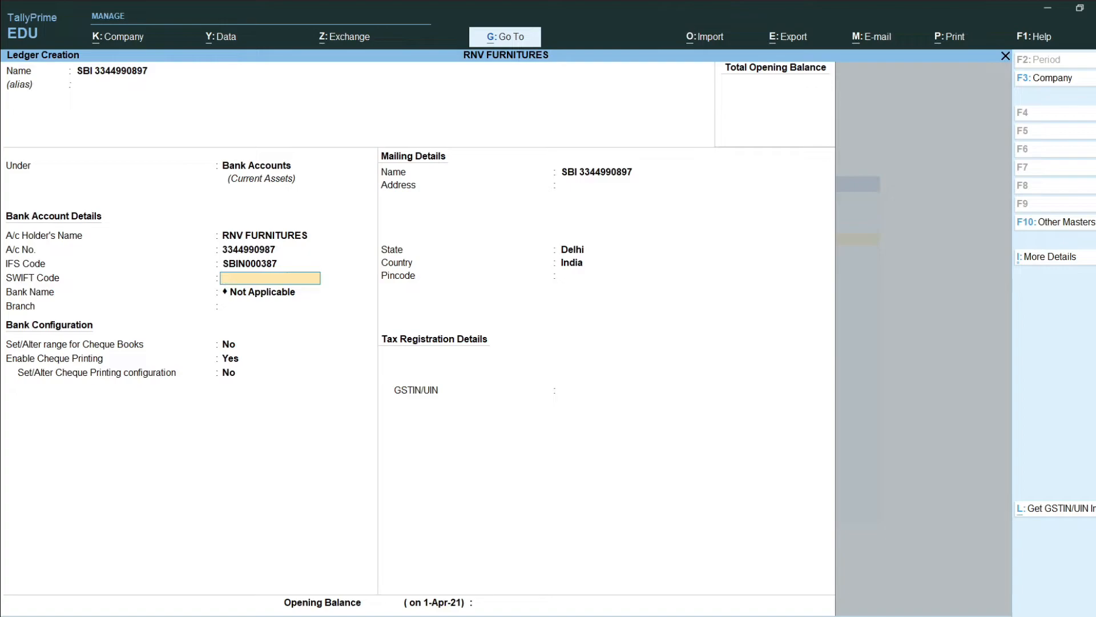
key(Return)
text(NEW DELHI)
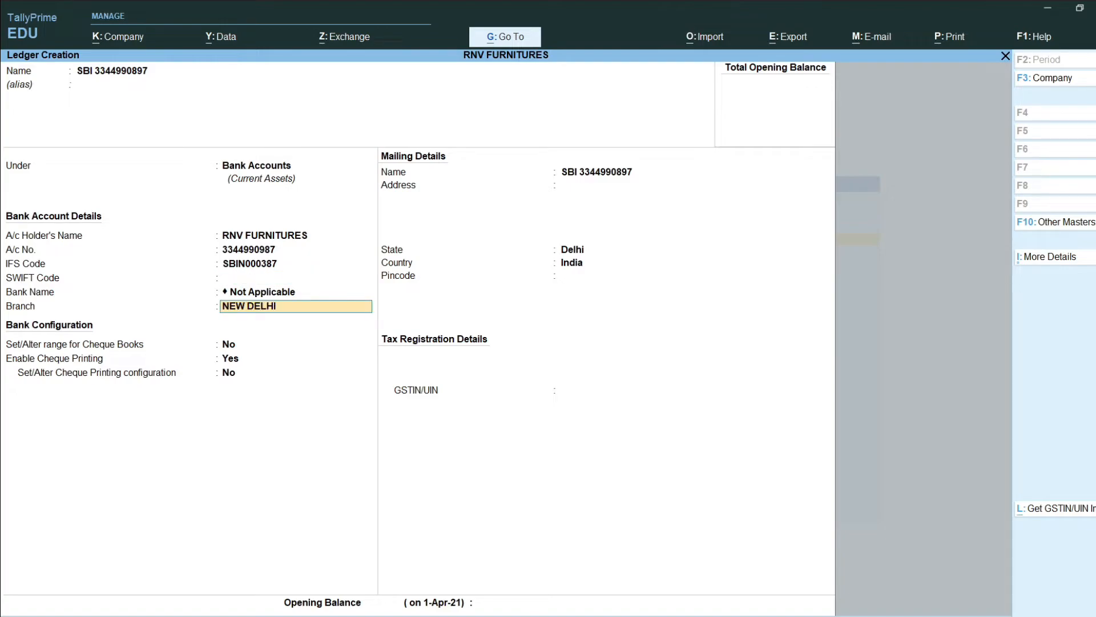
key(Return)
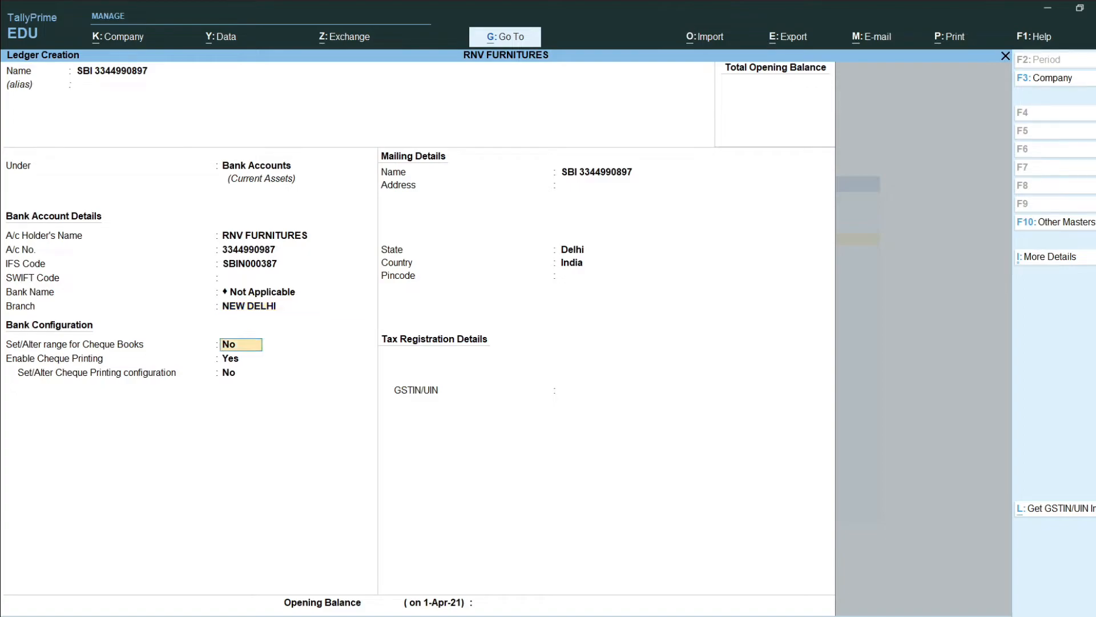
Step: Turn cheque printing off and finish the SBI ledger with no opening balance
key(Return)
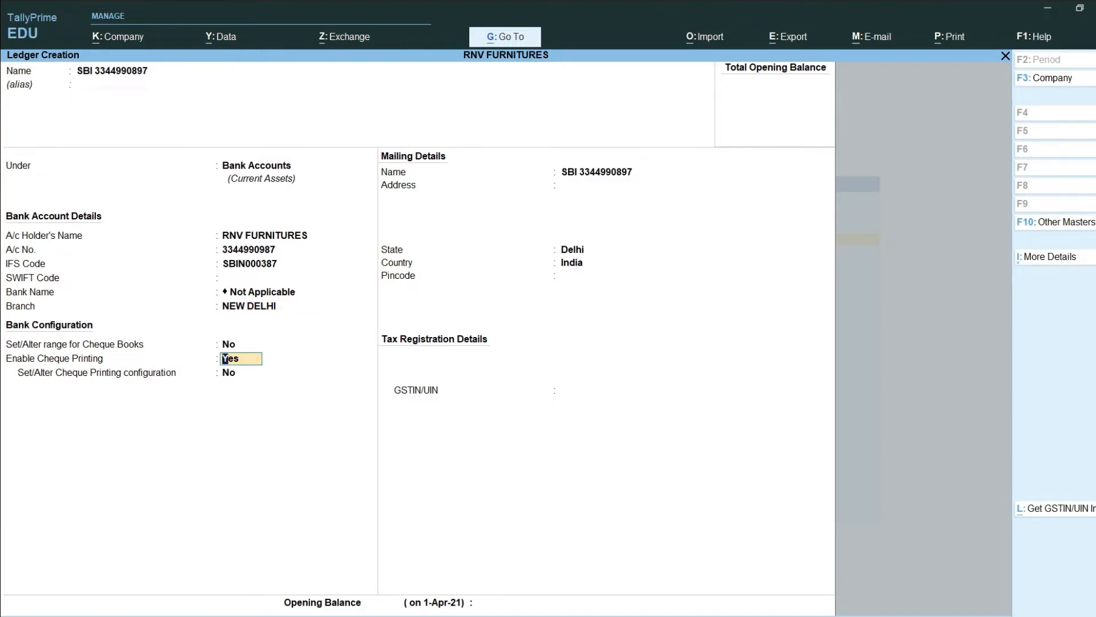
key(BackSpace)
text(n)
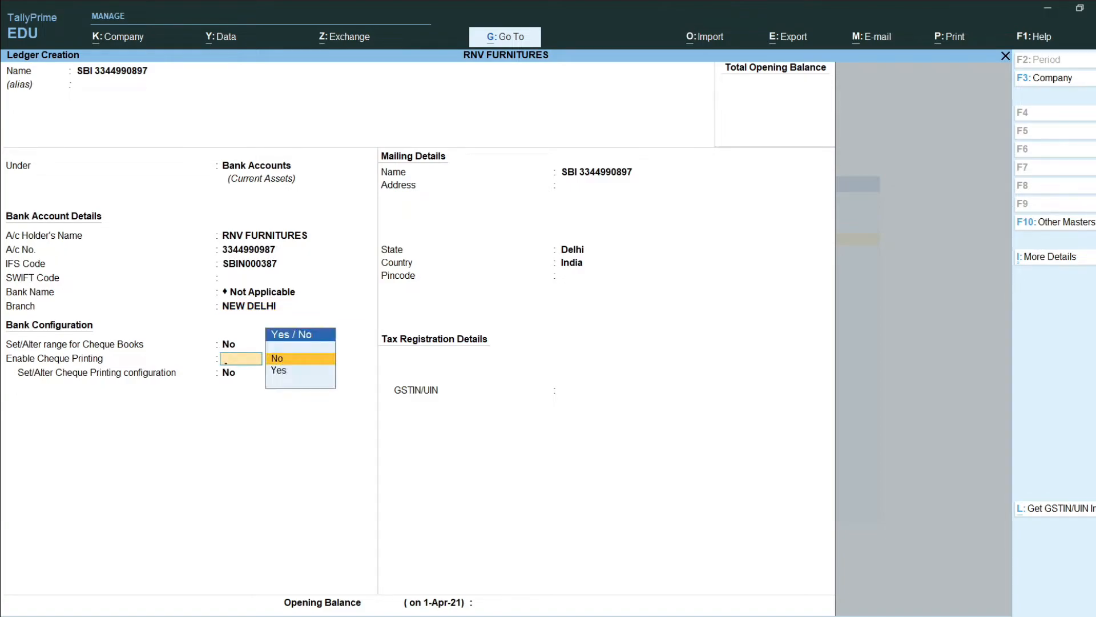
key(Return)
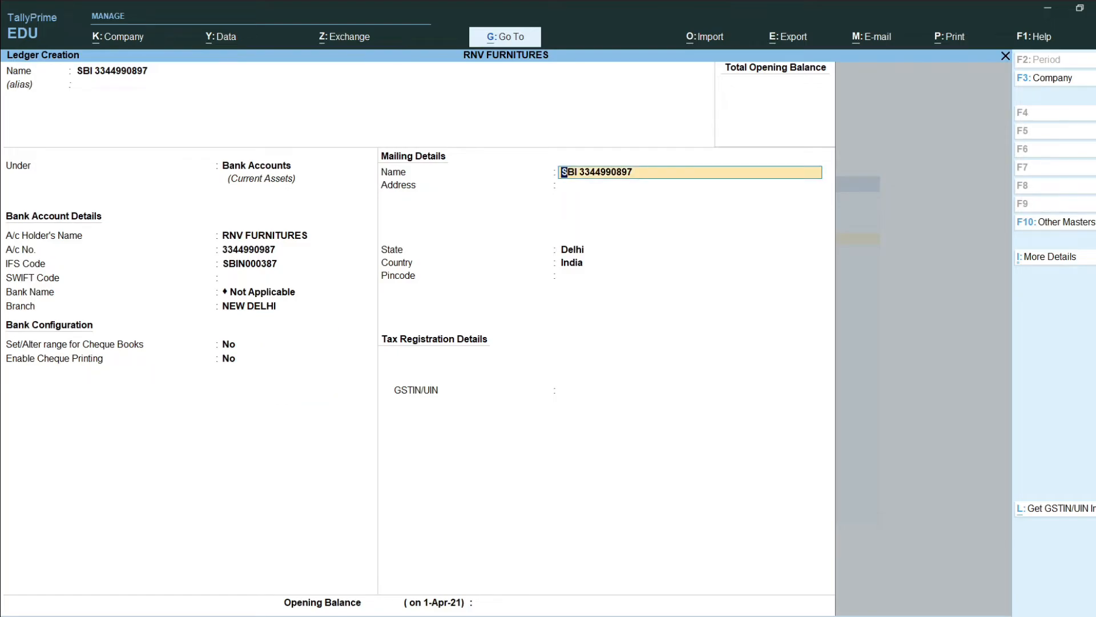
key(Return)
key(Return)
key(Return)
key(Return)
key(Return)
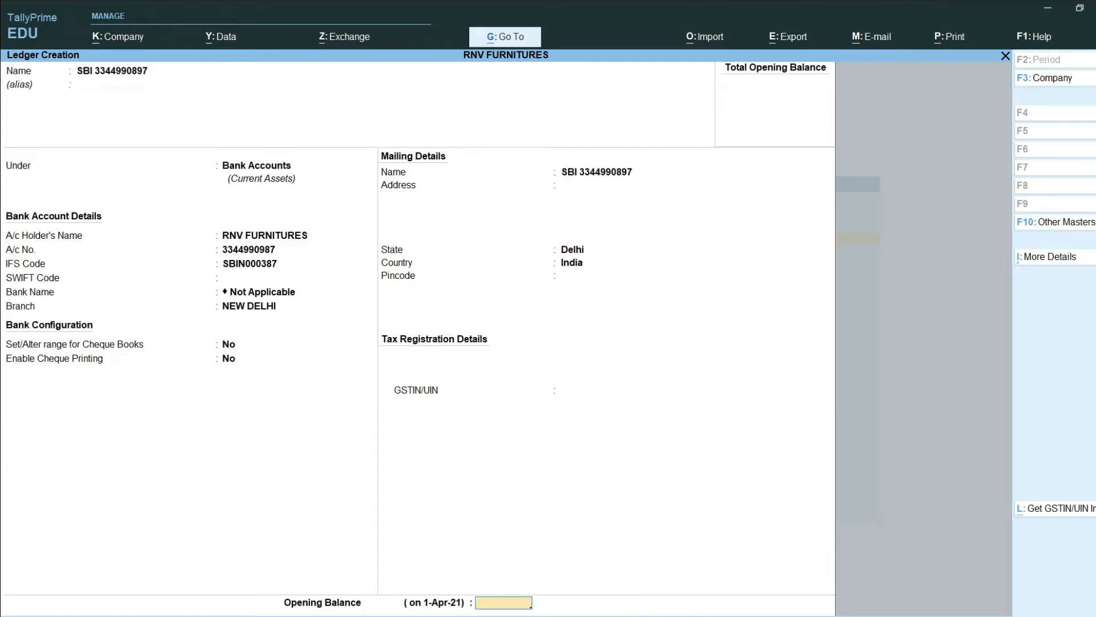
key(Return)
key(Return)
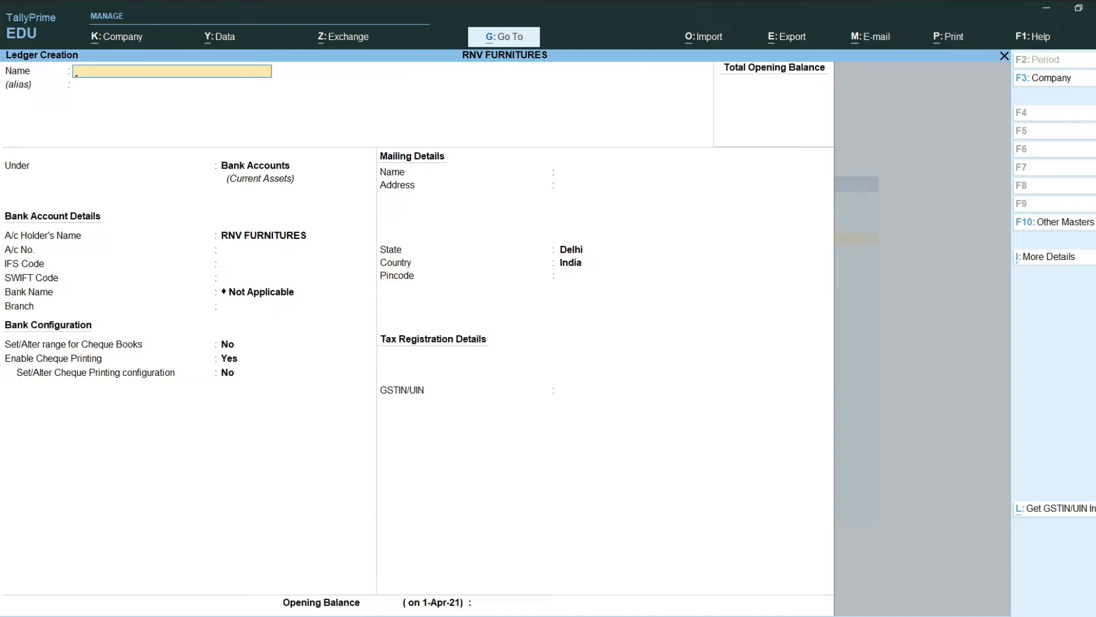
Step: Create the GROVER & COMPANY ledger under Sundry Debtors, keeping bill-by-bill balances on
text(GROVER & COMPANY)
key(Return)
key(Return)
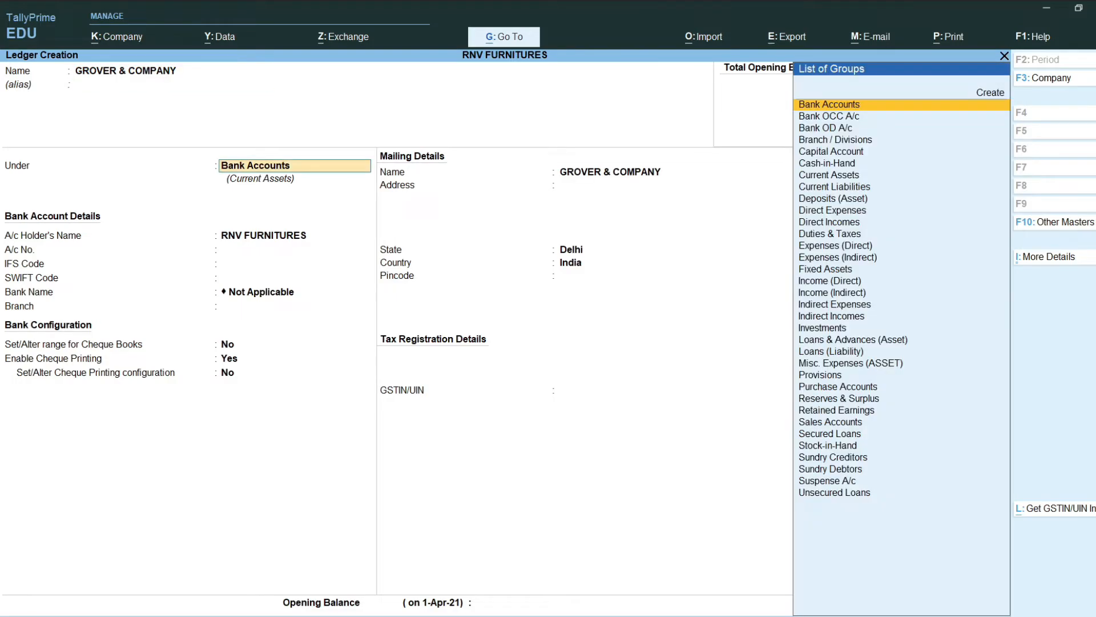
text(SUN)
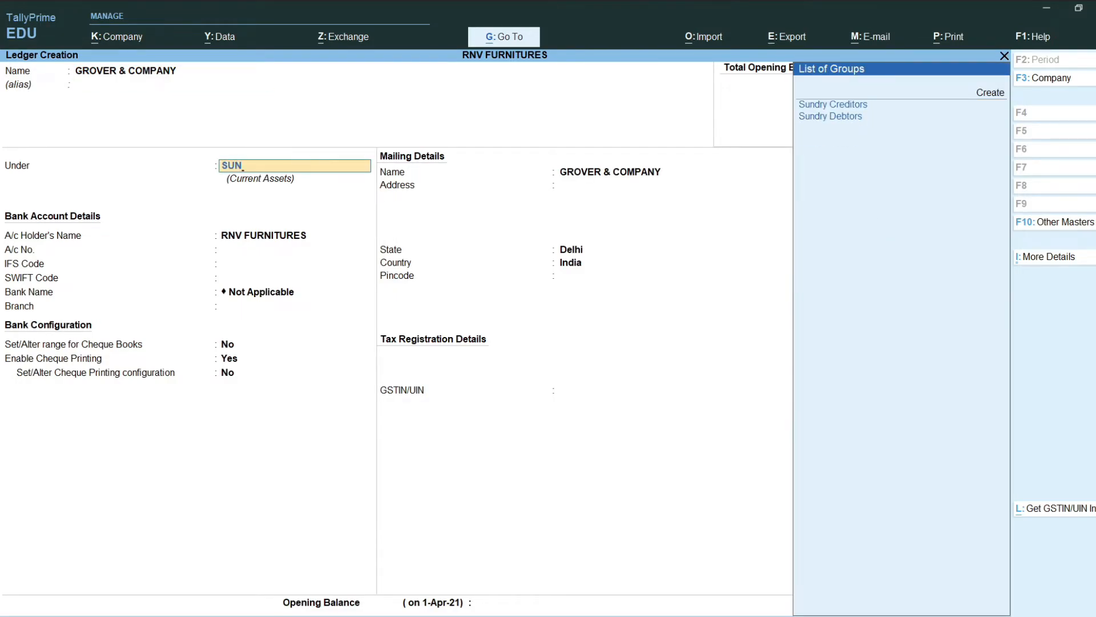
key(Down)
key(Return)
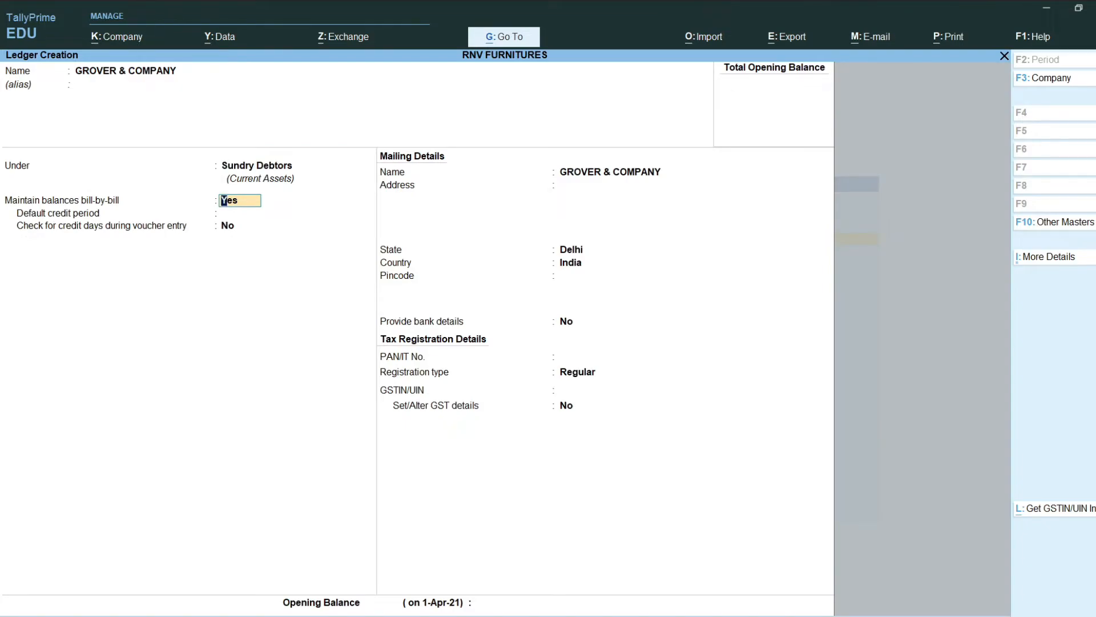
key(Return)
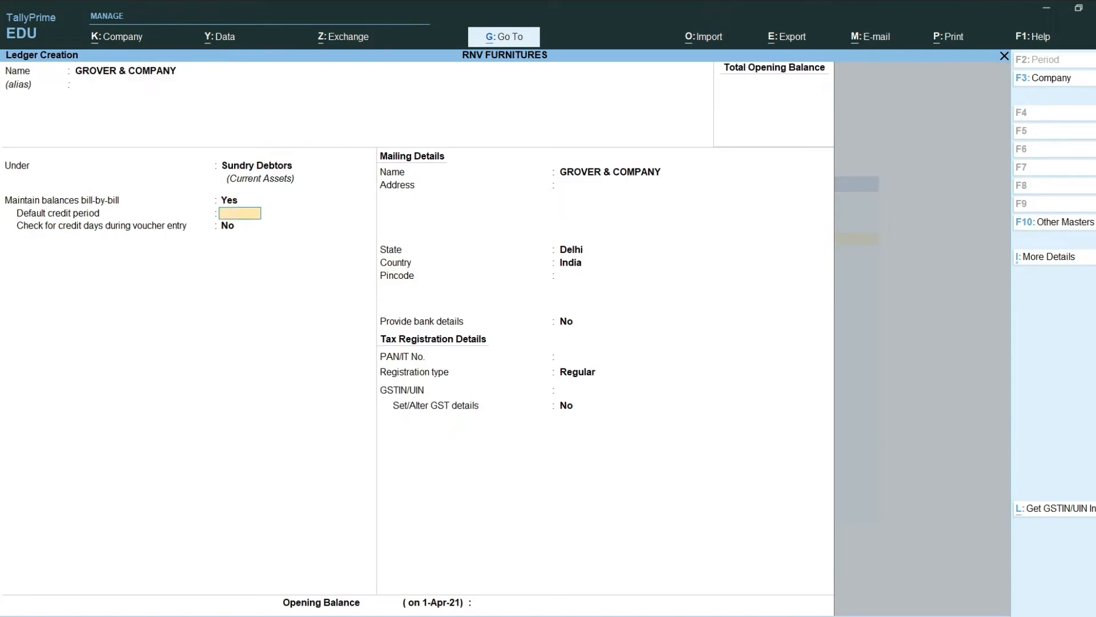
key(Return)
key(Return)
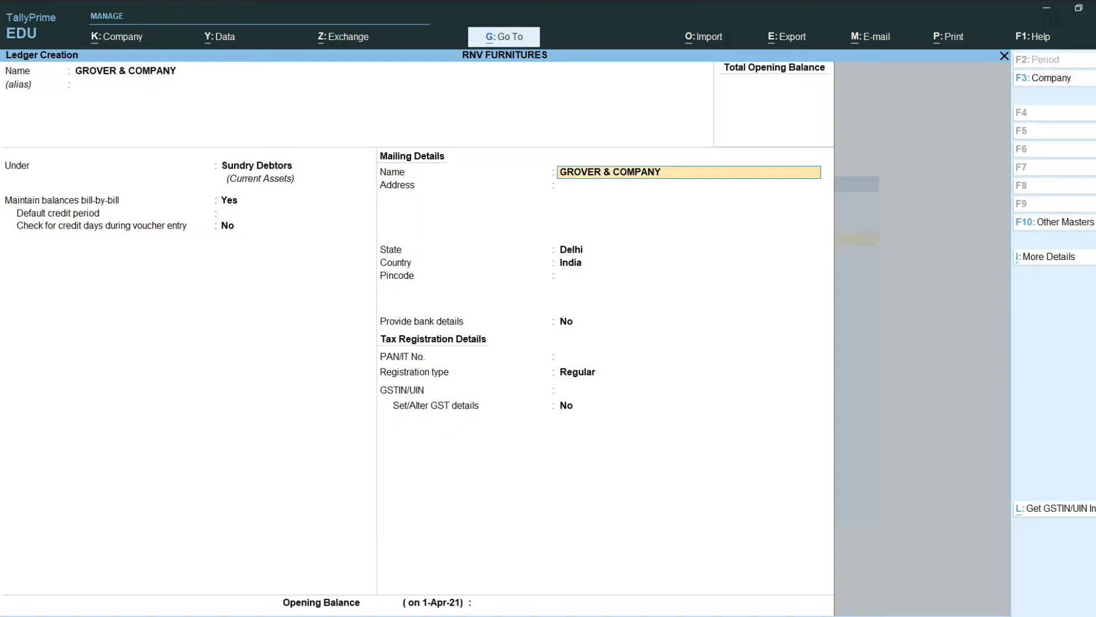
Step: Enter its Hyderabad mailing address, state Telangana and pincode, leaving bank details off
key(Return)
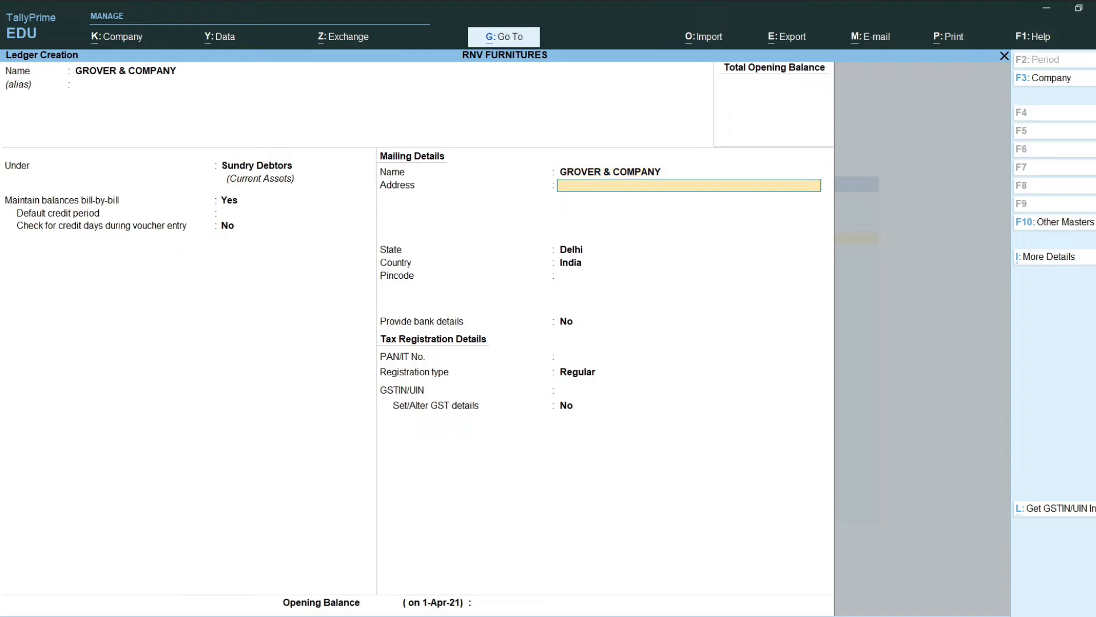
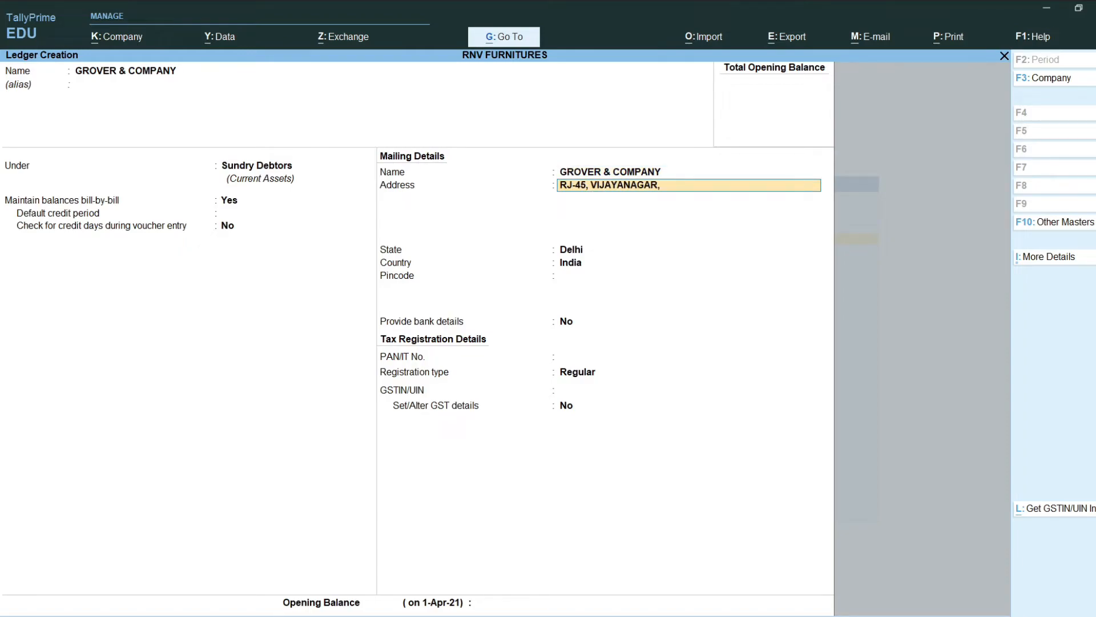
key(Return)
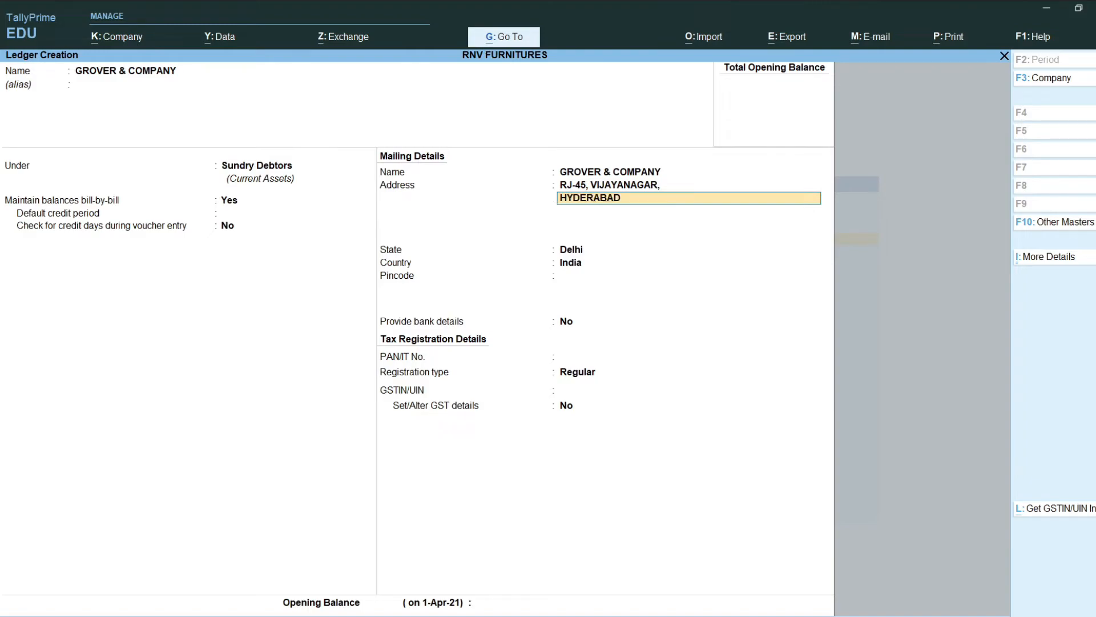
key(Return)
key(Return)
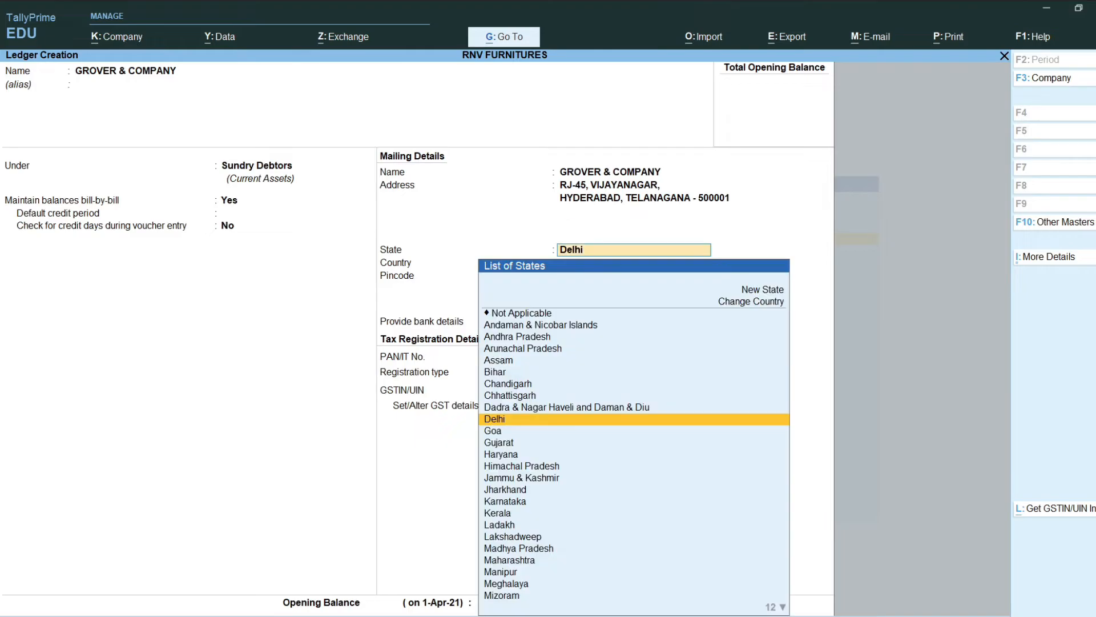
text(H)
key(BackSpace)
text(tel)
key(Return)
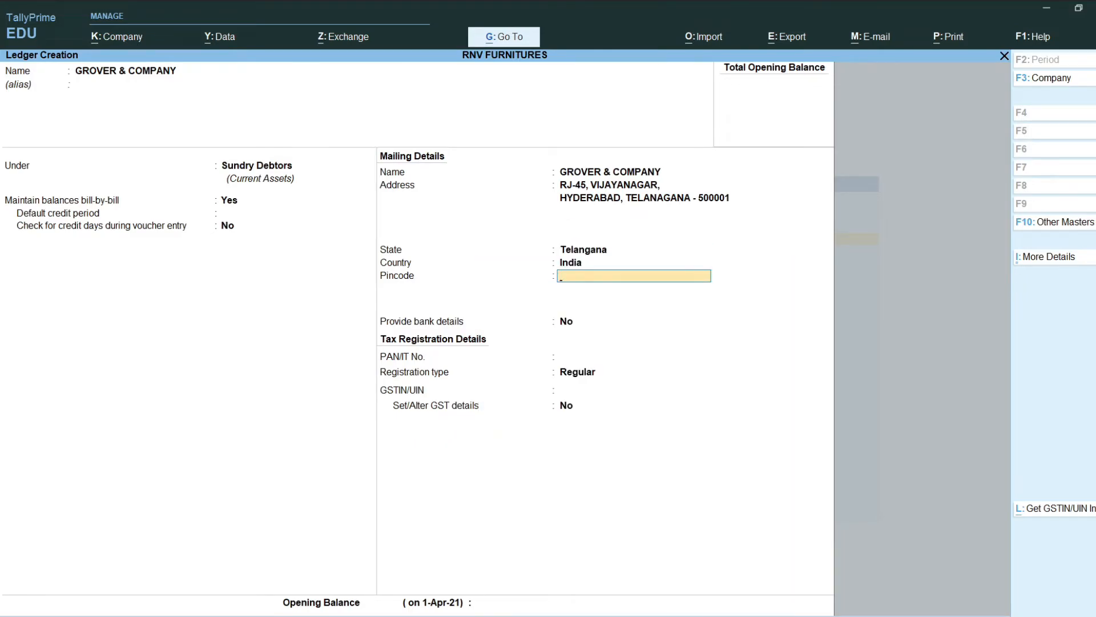
text(500001)
key(Return)
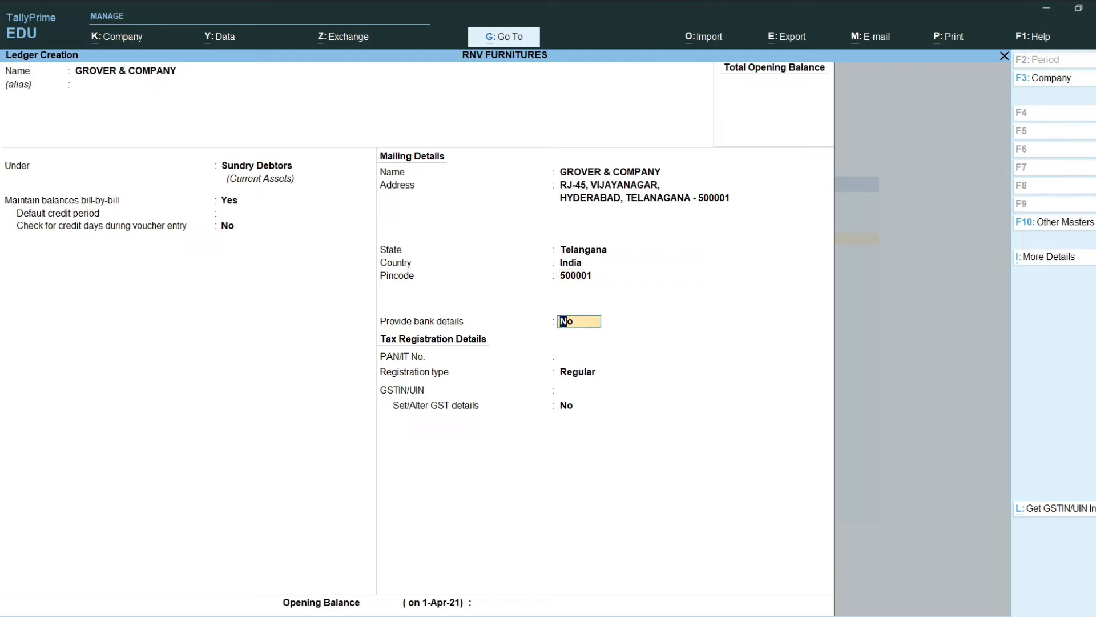
key(Return)
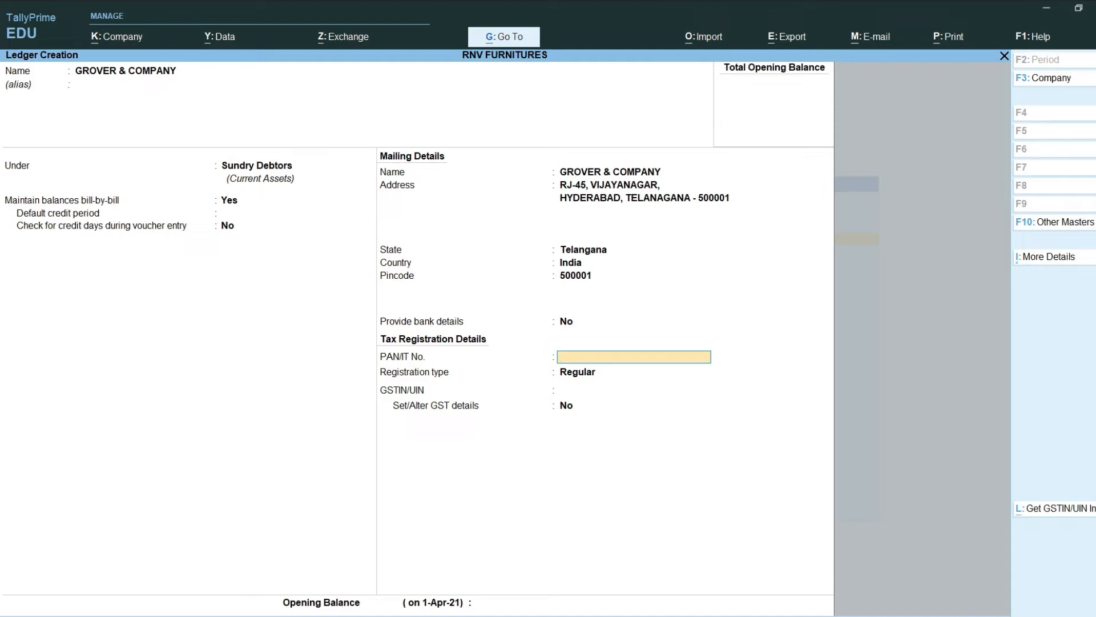
Step: Enter Grover & Company's PAN and GSTIN with Regular registration type
key(Return)
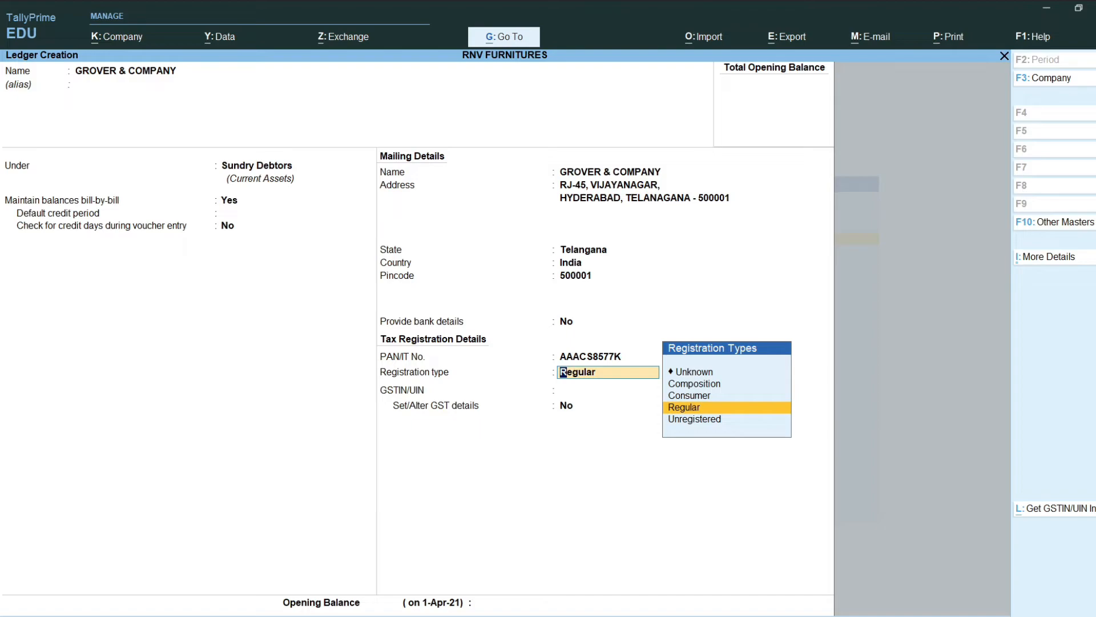
key(Return)
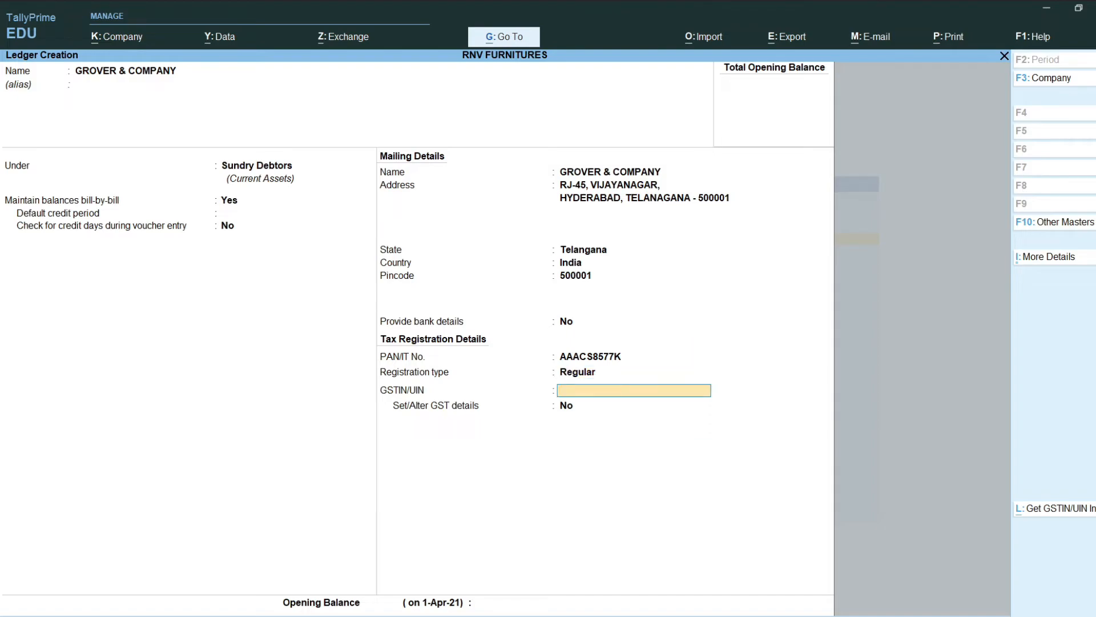
key(Return)
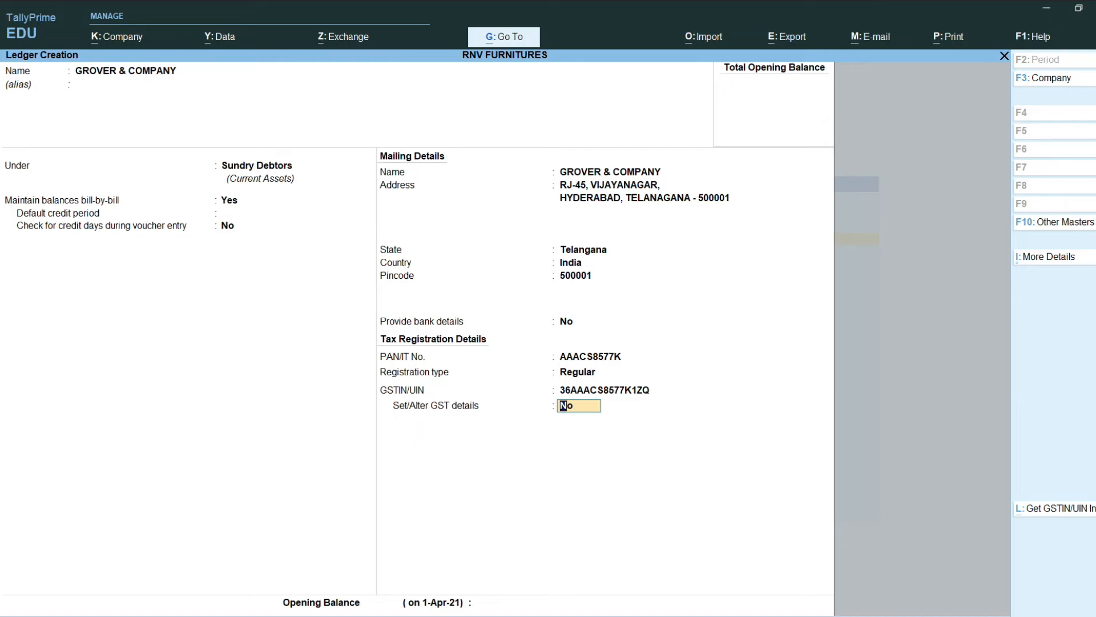
Step: Decline fetching online GSTIN details and leave GST details set to No
key(alt+l)
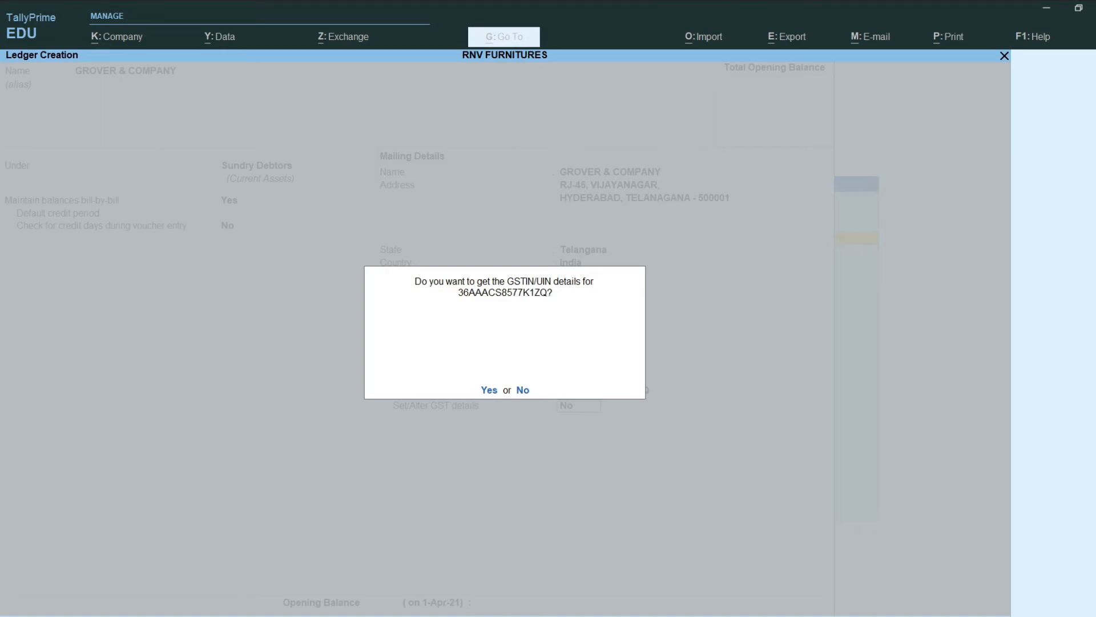
key(n)
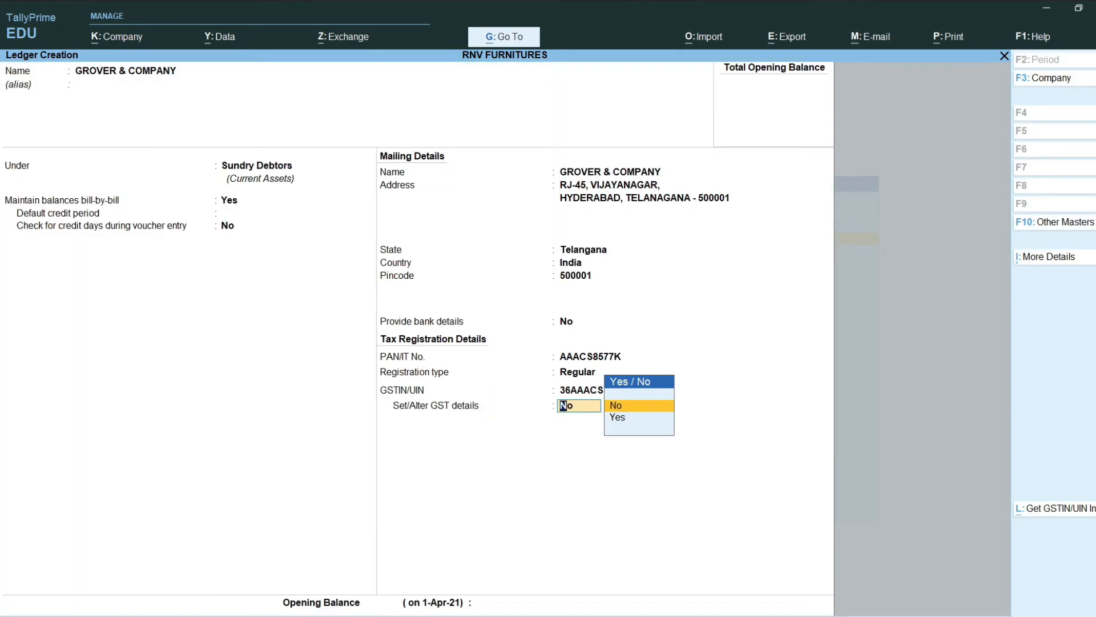
key(Return)
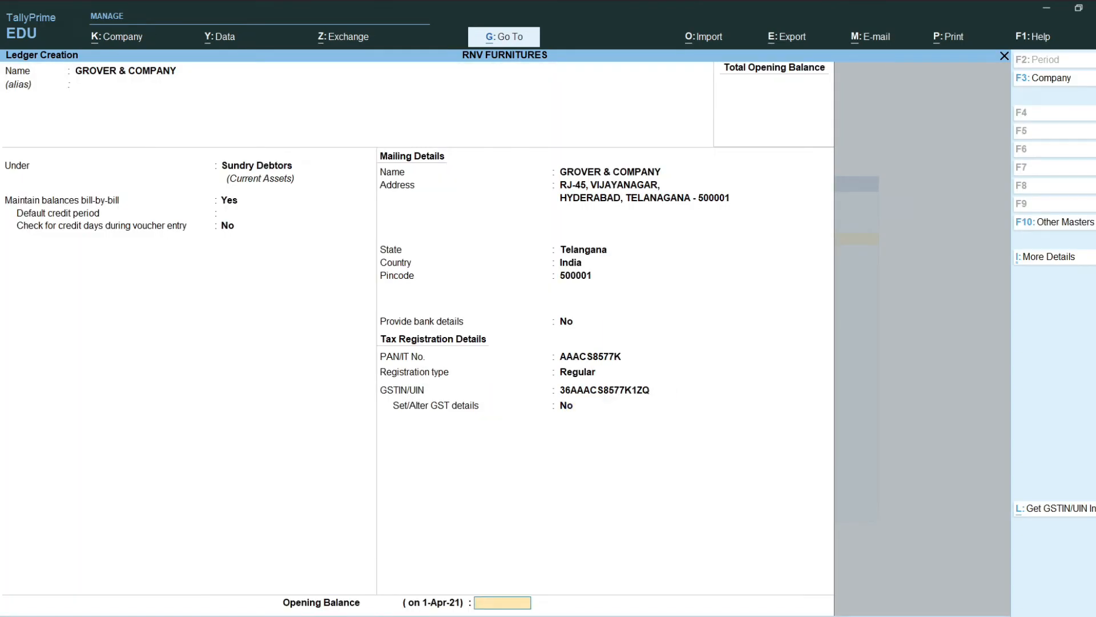
key(Return)
Step: Save the Grover & Company ledger and name a new ledger GUJARAT FURNITURE
key(y)
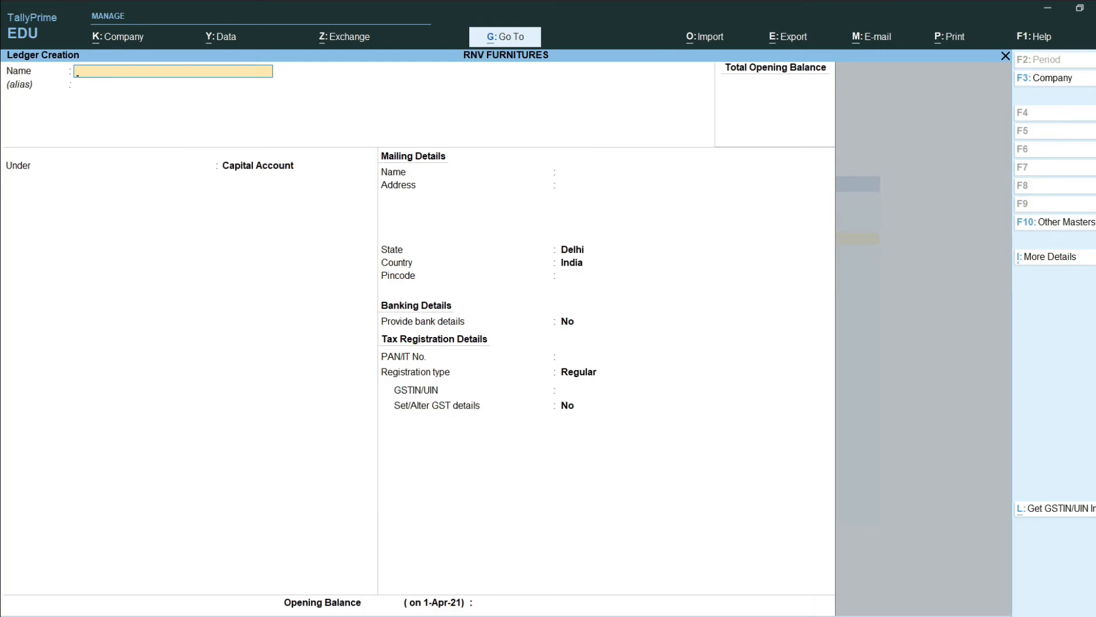
text(GUJARAT FURNITURE)
key(Return)
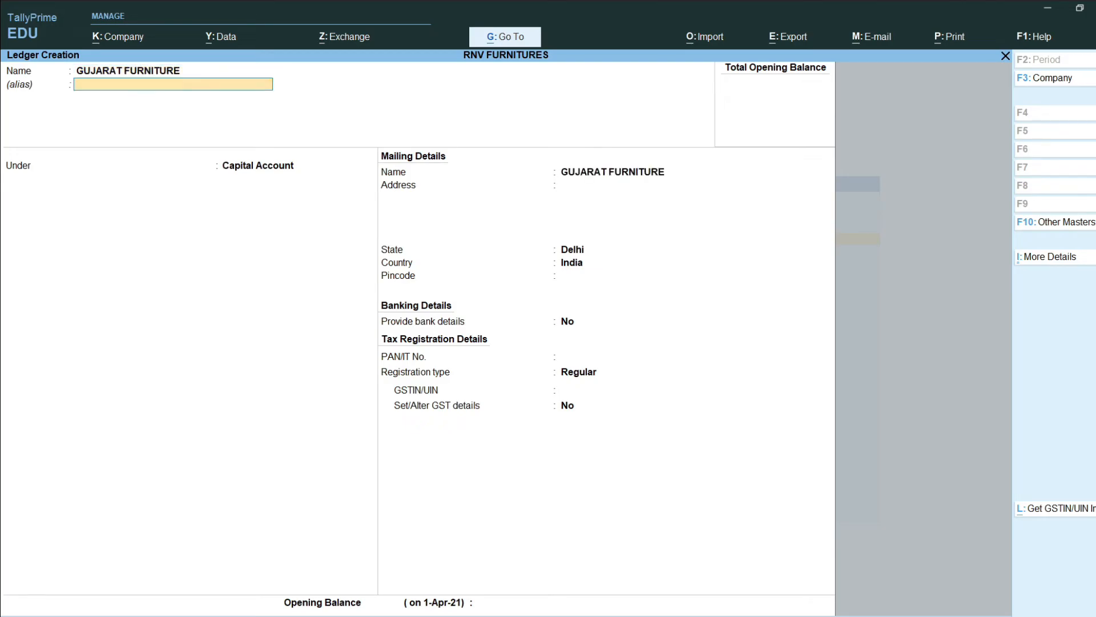
key(Return)
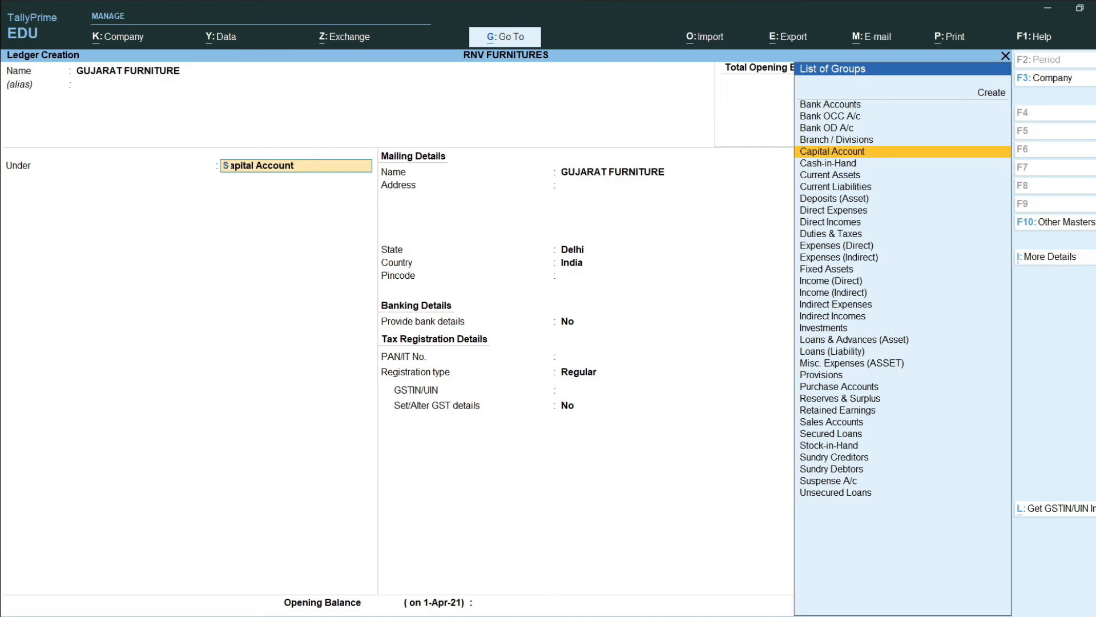
Step: Place GUJARAT FURNITURE under Sundry Creditors with bill-by-bill balances on
text(SUND)
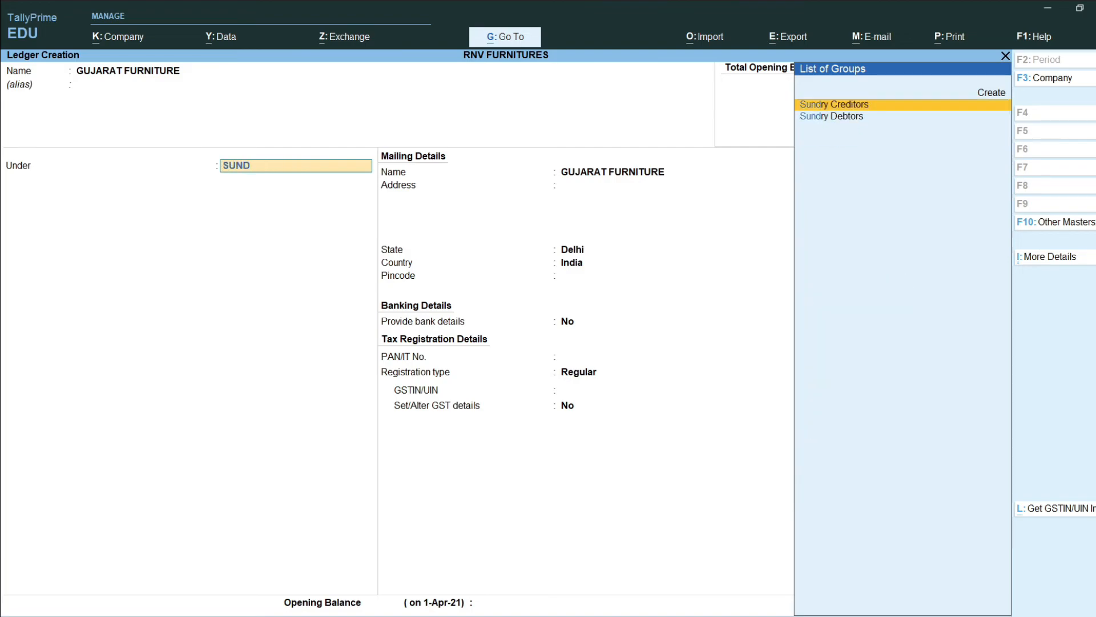
key(Return)
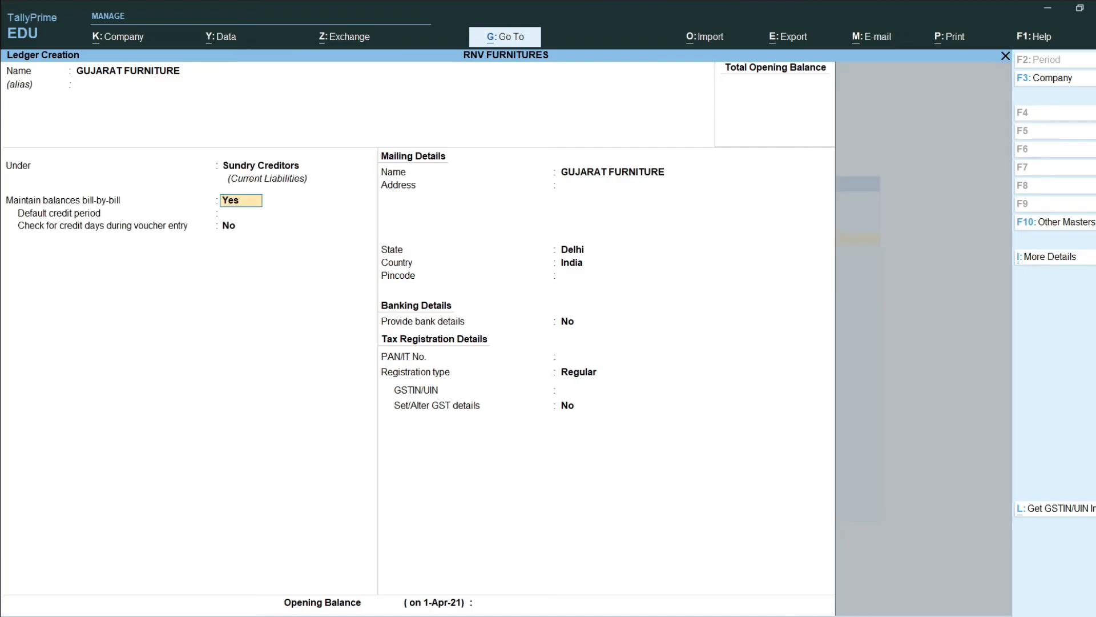
key(Return)
key(Return)
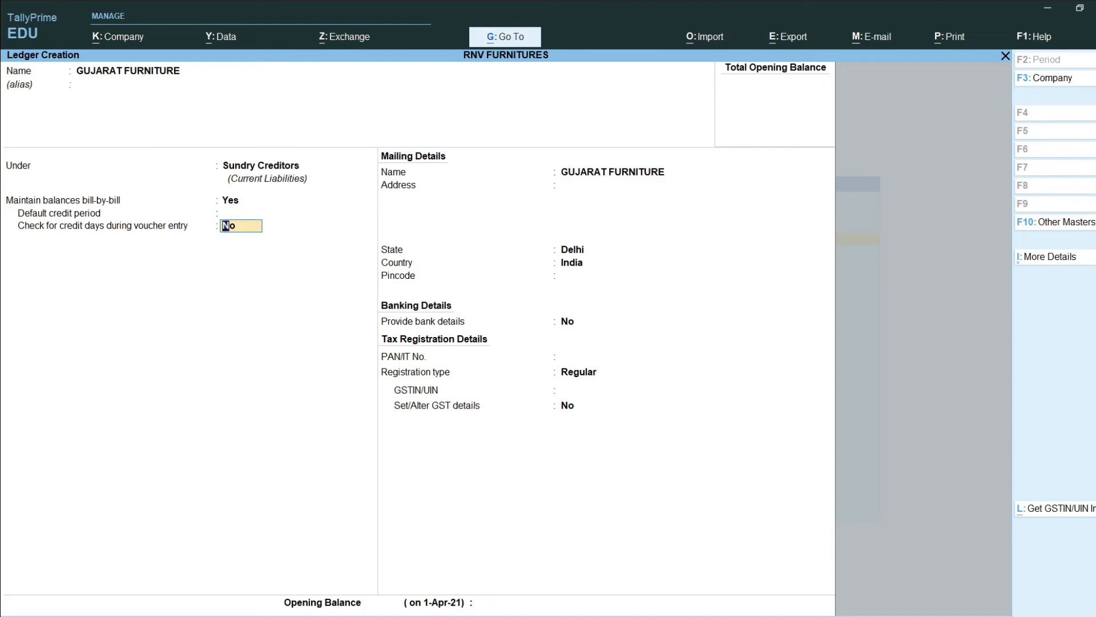
key(Return)
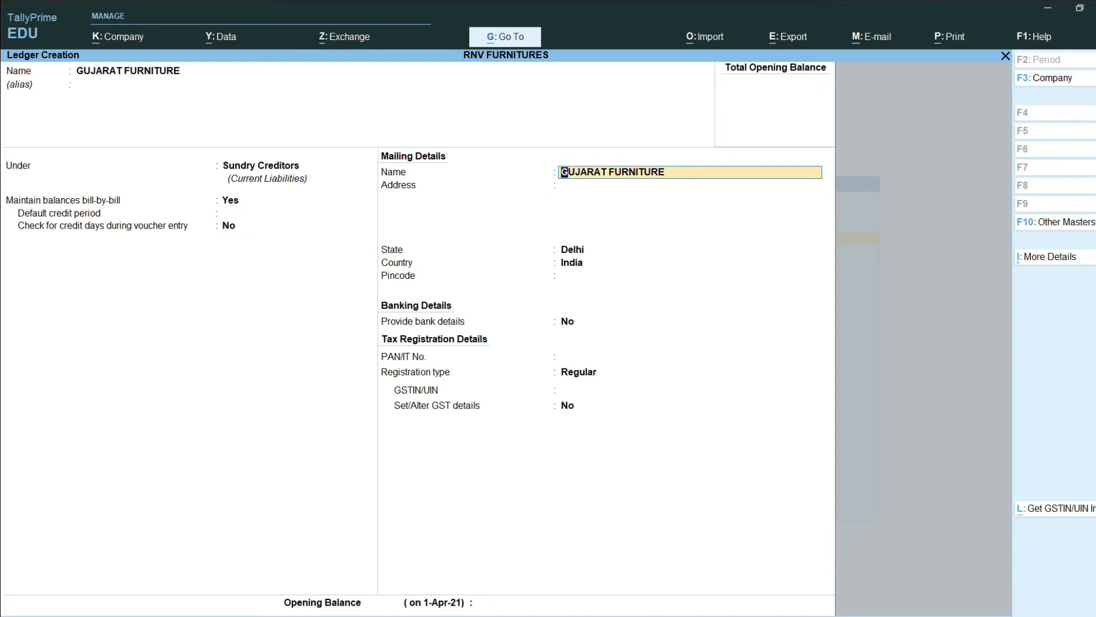
Step: Enter the Ahmedabad mailing address, state Gujarat and pincode, leaving bank details off
key(Return)
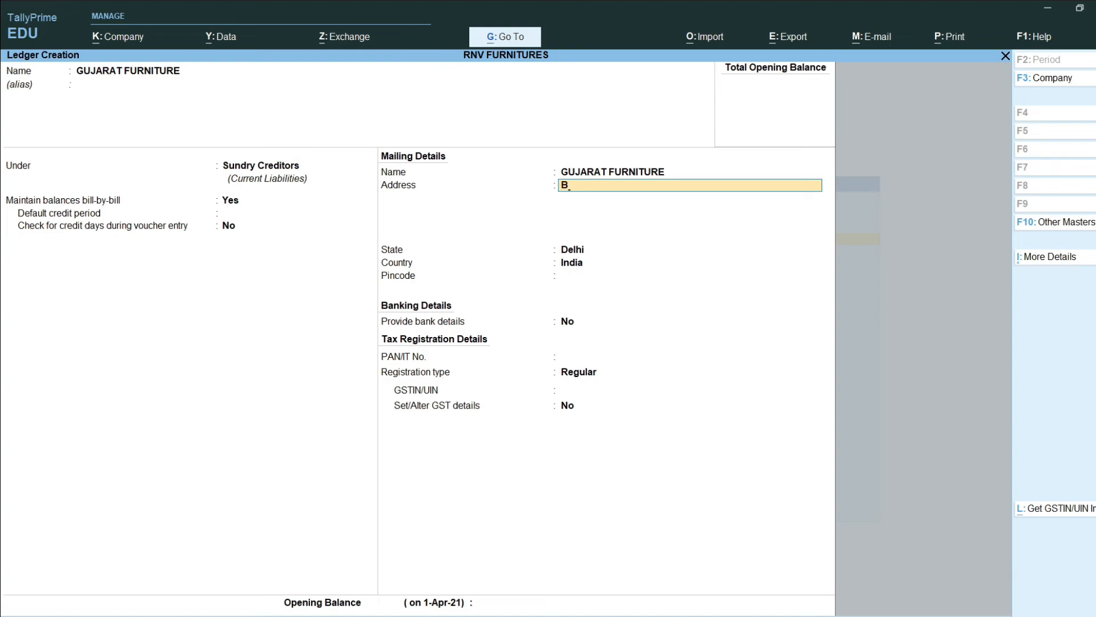
key(Return)
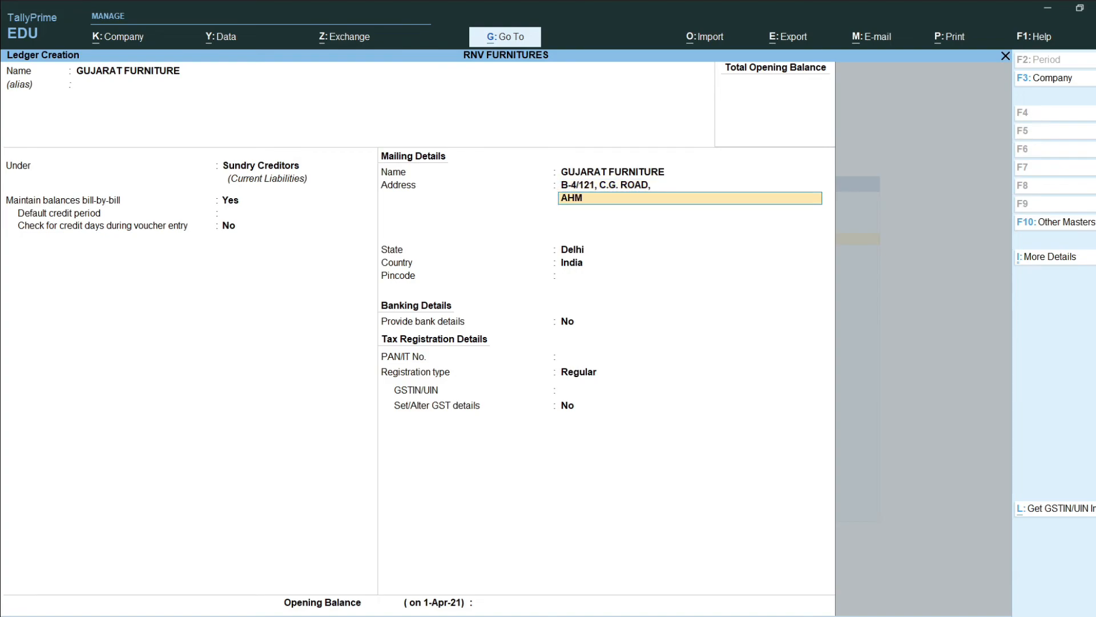
key(Return)
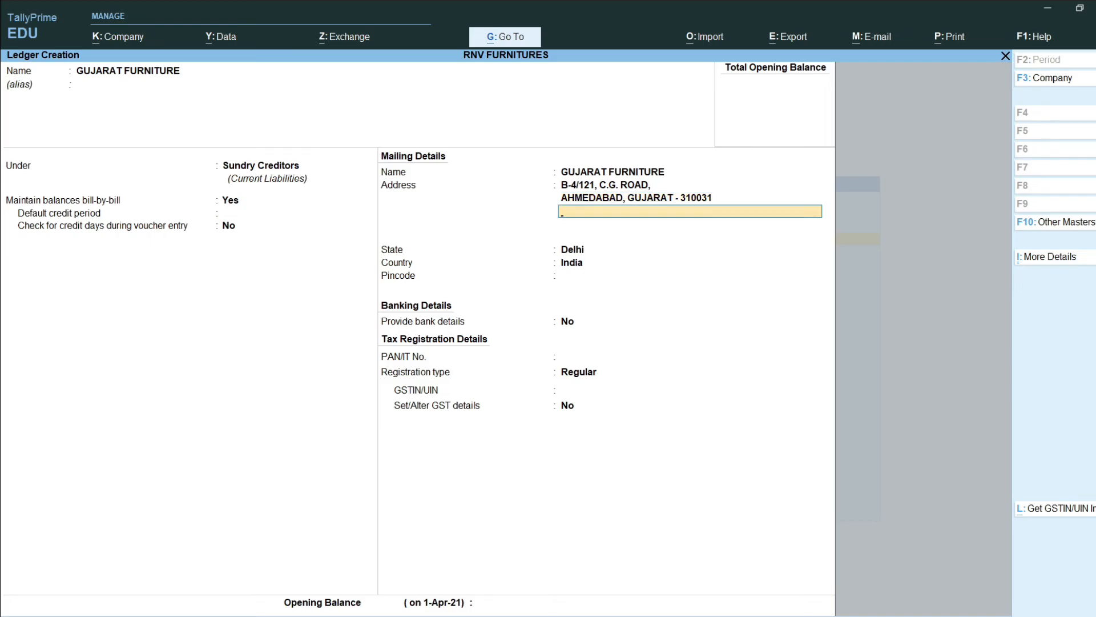
key(Return)
text(GUJA)
key(Return)
text(310031)
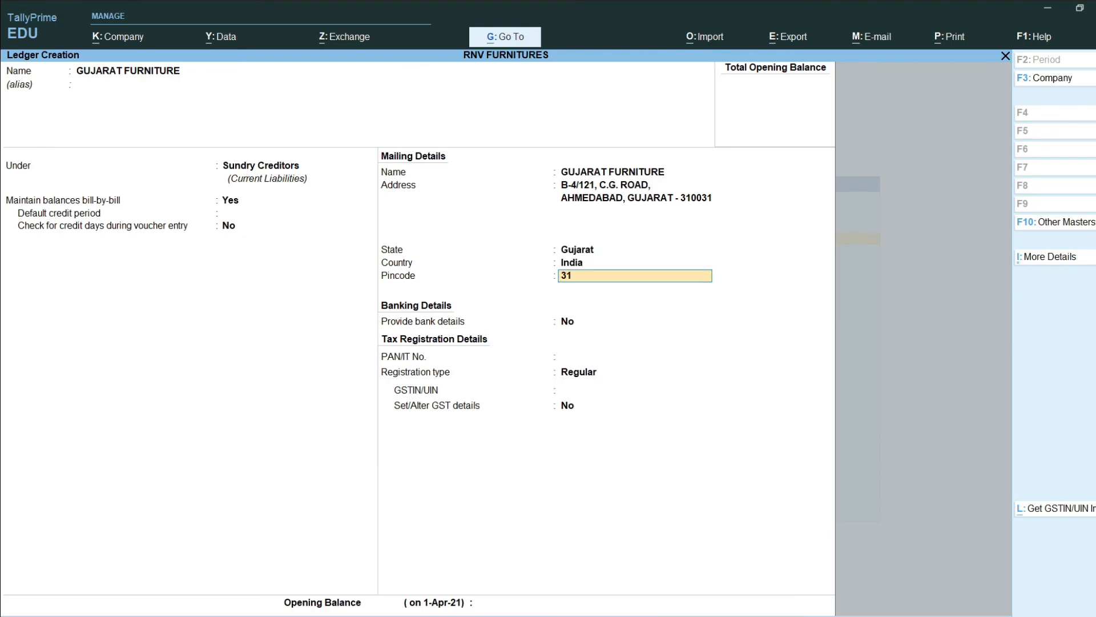
key(Return)
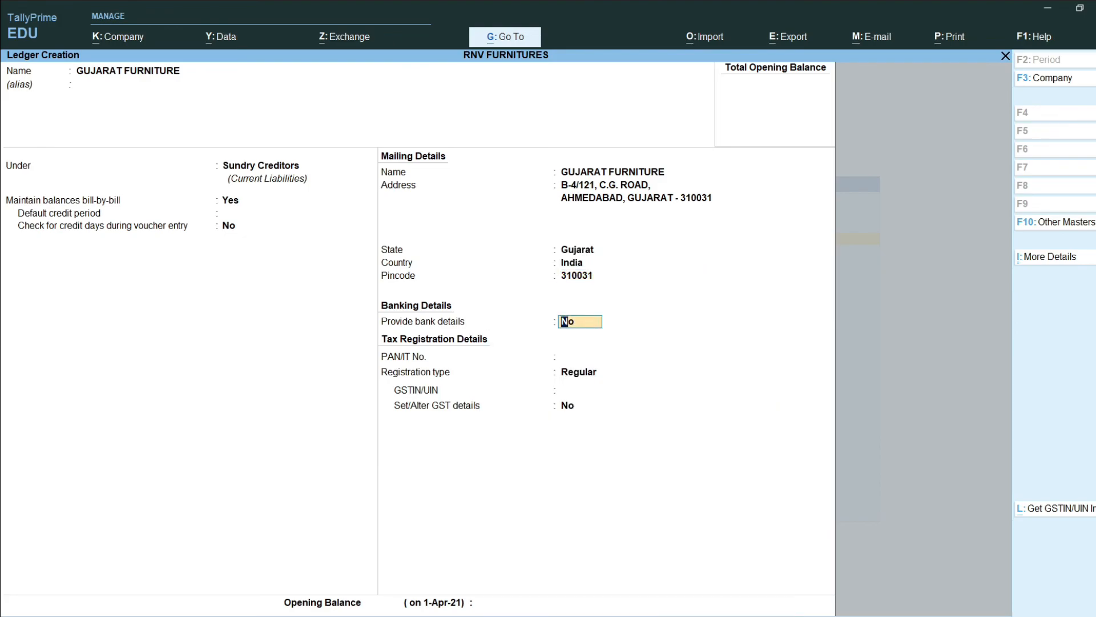
key(Return)
Step: Enter Gujarat Furniture's PAN and GSTIN with Regular registration, then save the ledger
key(Return)
key(Return)
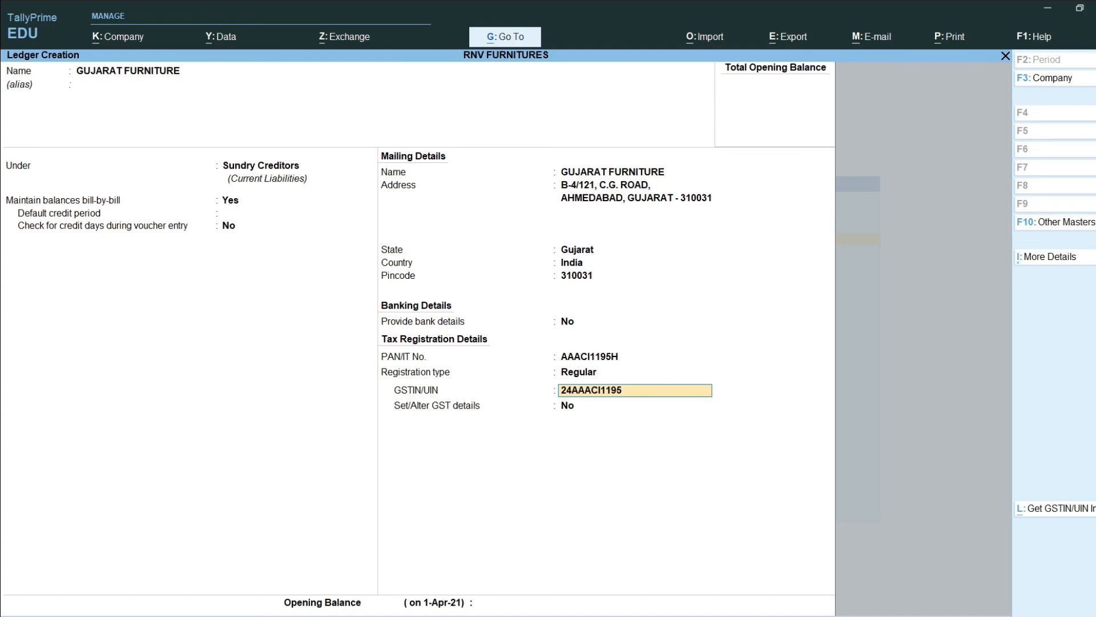
key(Return)
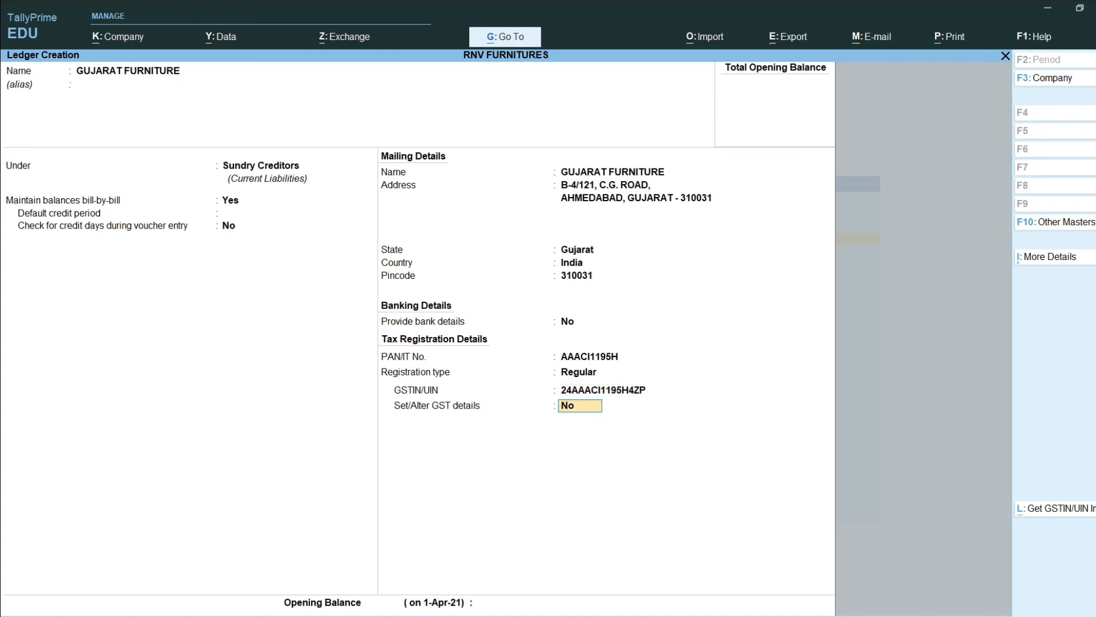
key(Return)
key(Return)
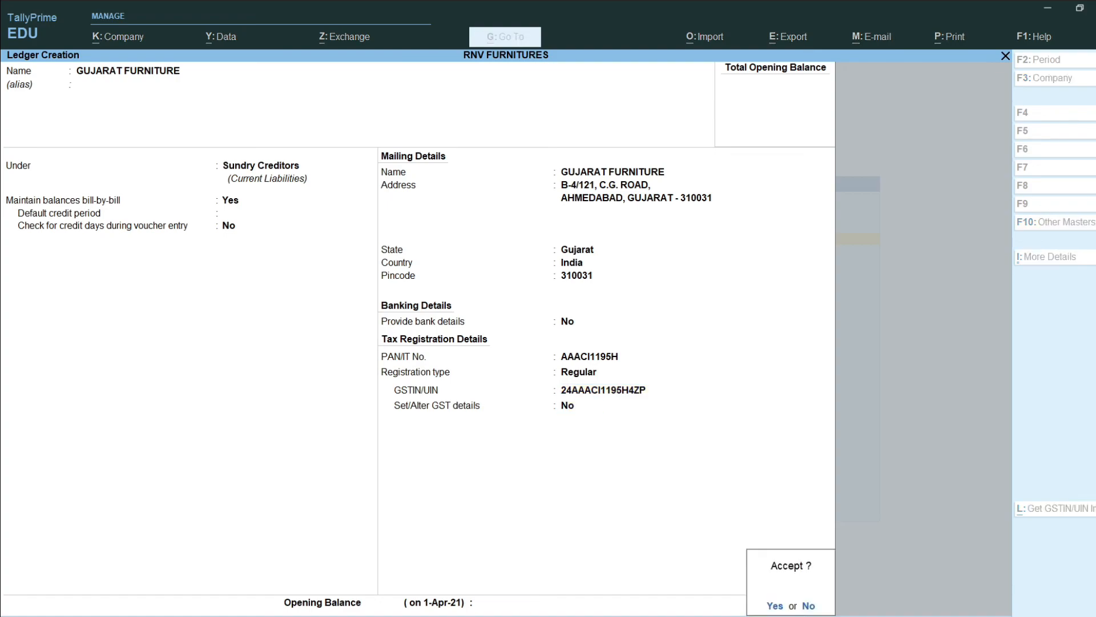
key(Return)
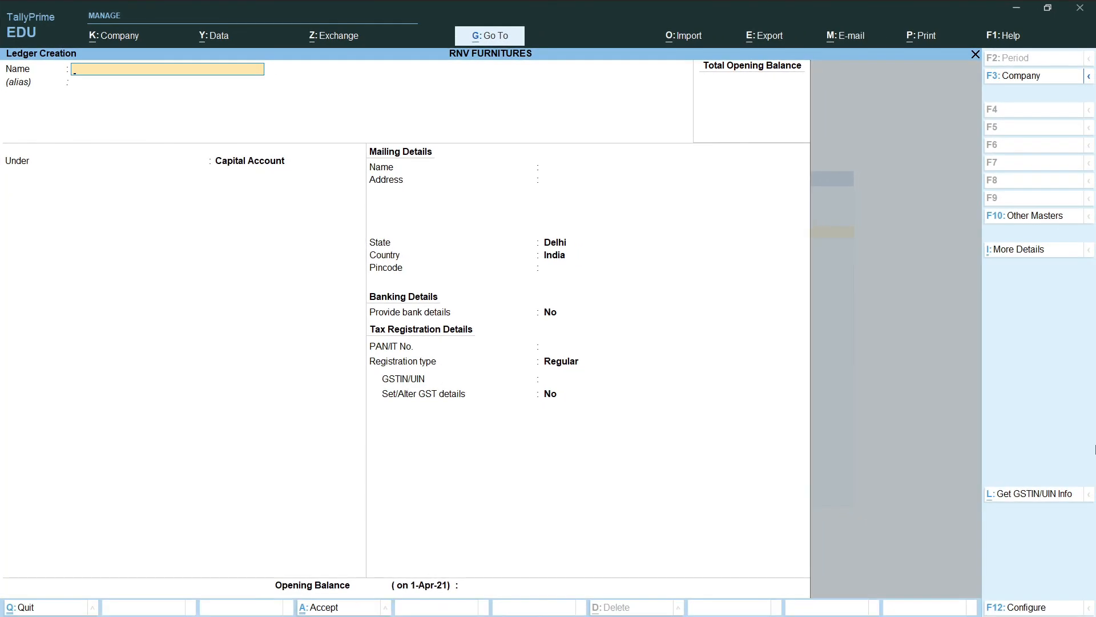
Step: Quit ledger creation and return to Gateway of Tally
key(Escape)
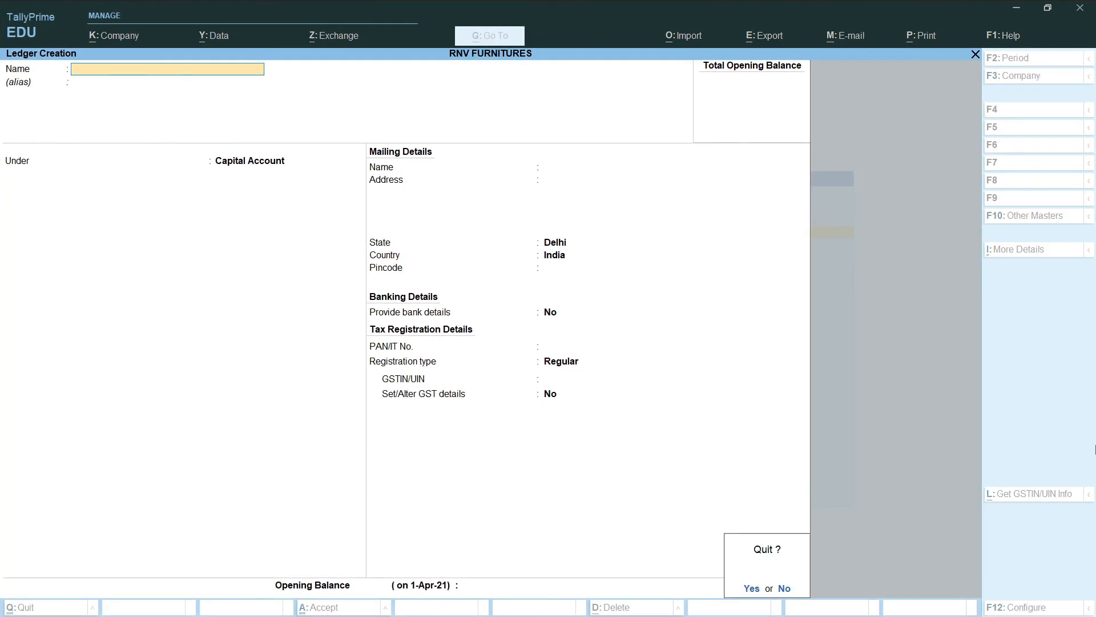
key(y)
key(Escape)
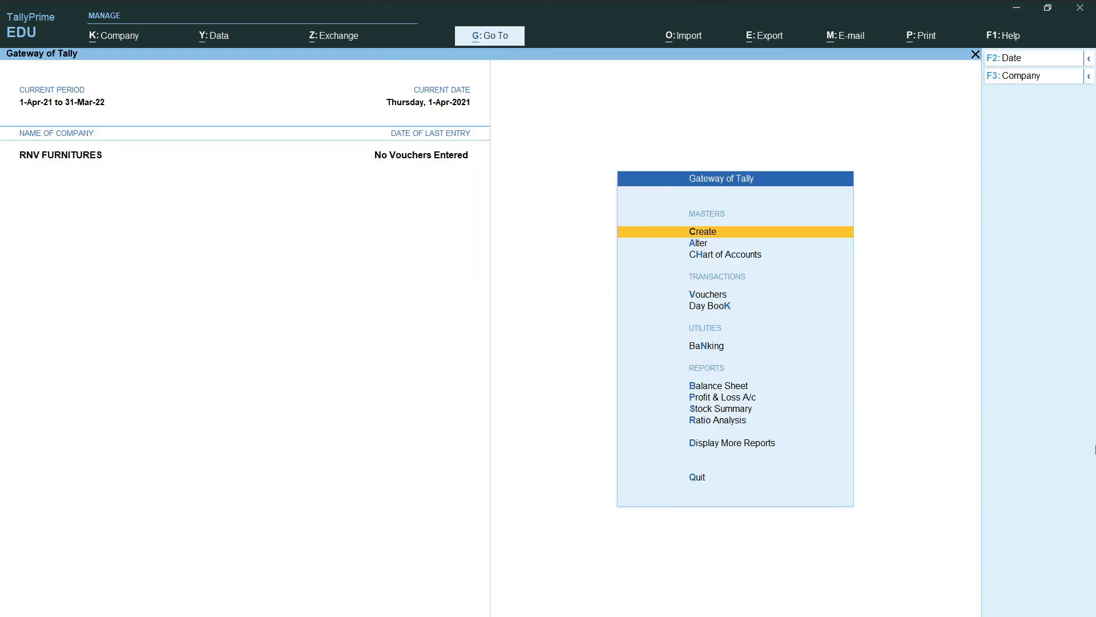